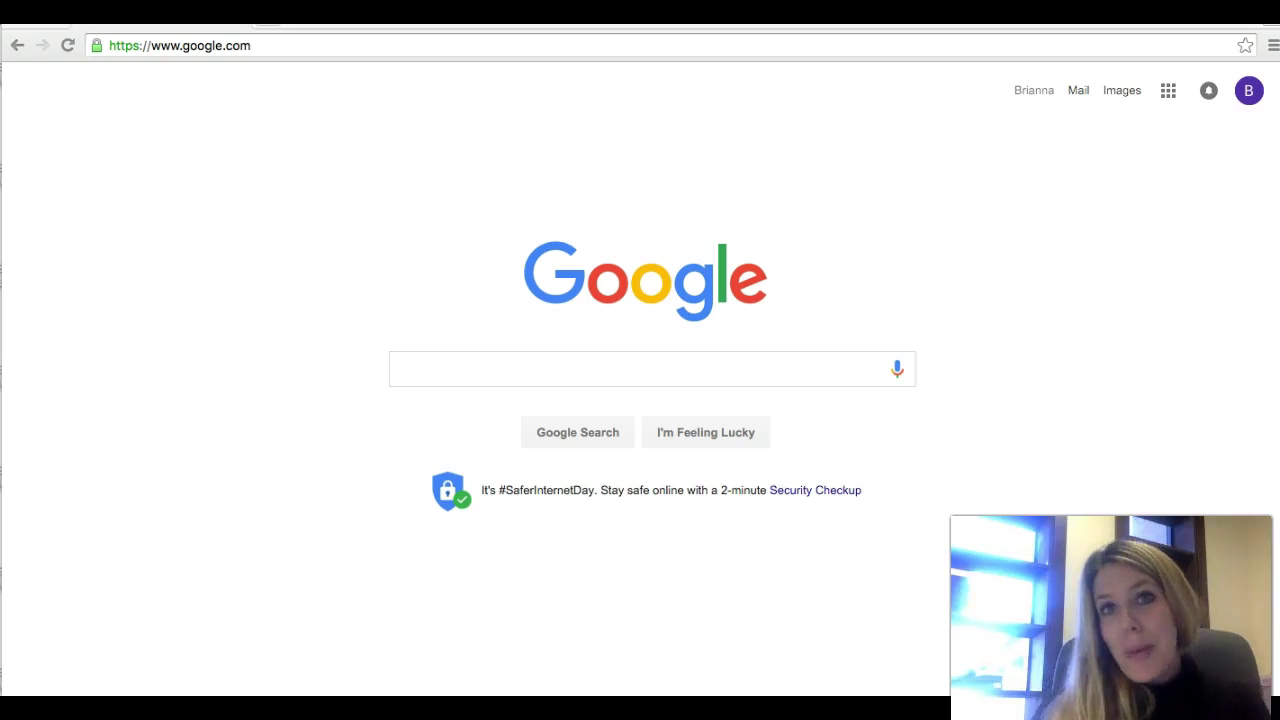
# Step: Search Google for 'molecular evolutionary genetics analysis' and open the MEGA website from the results
pyautogui.click(510, 374)
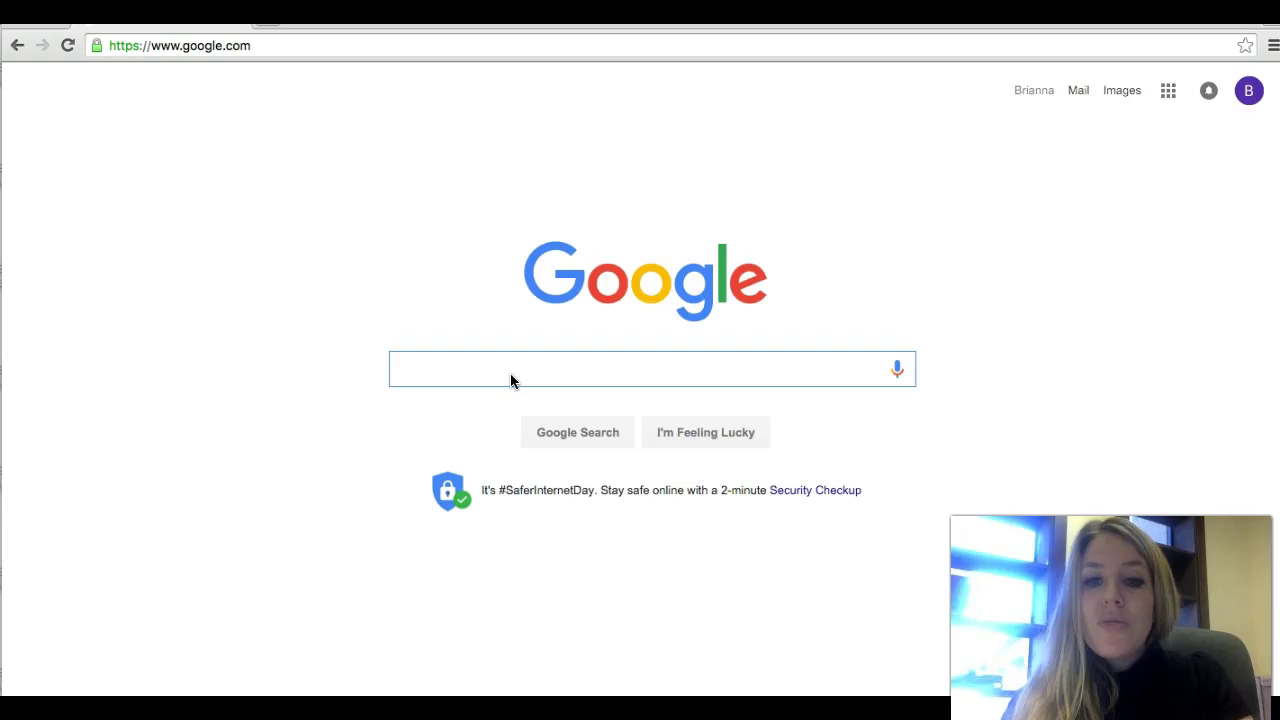
pyautogui.write('molecul')
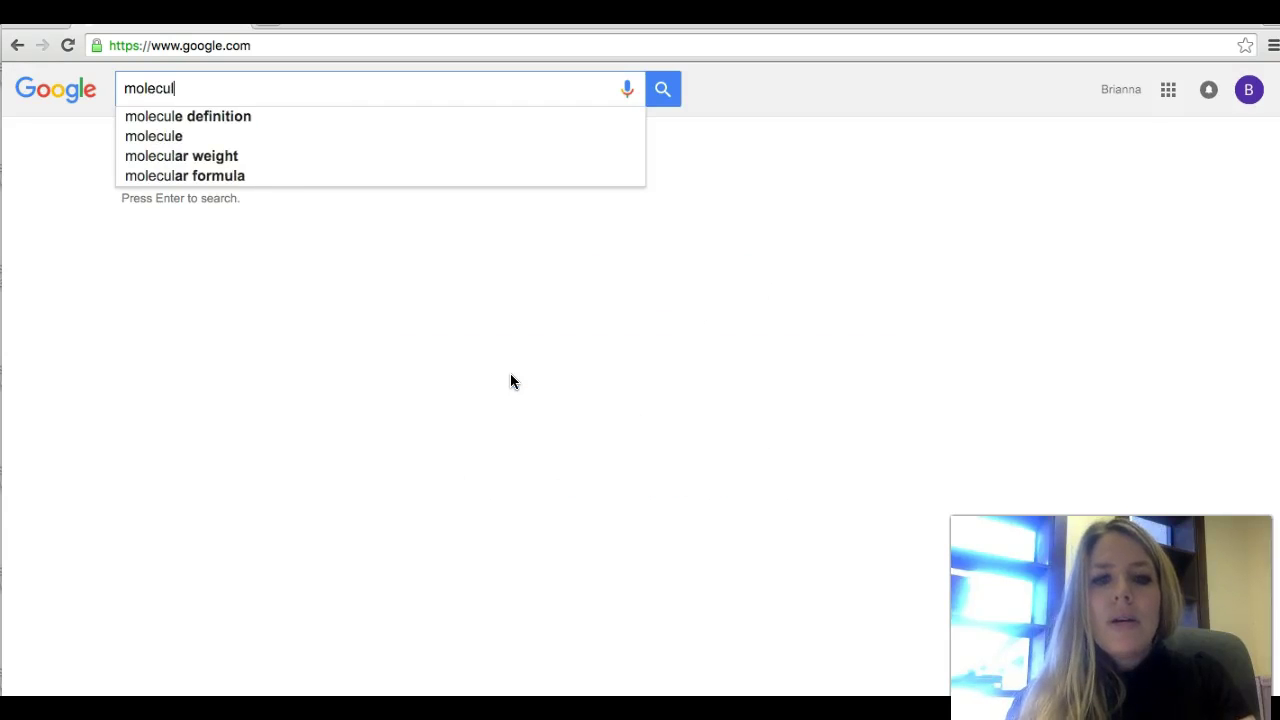
pyautogui.write('ar evolutio')
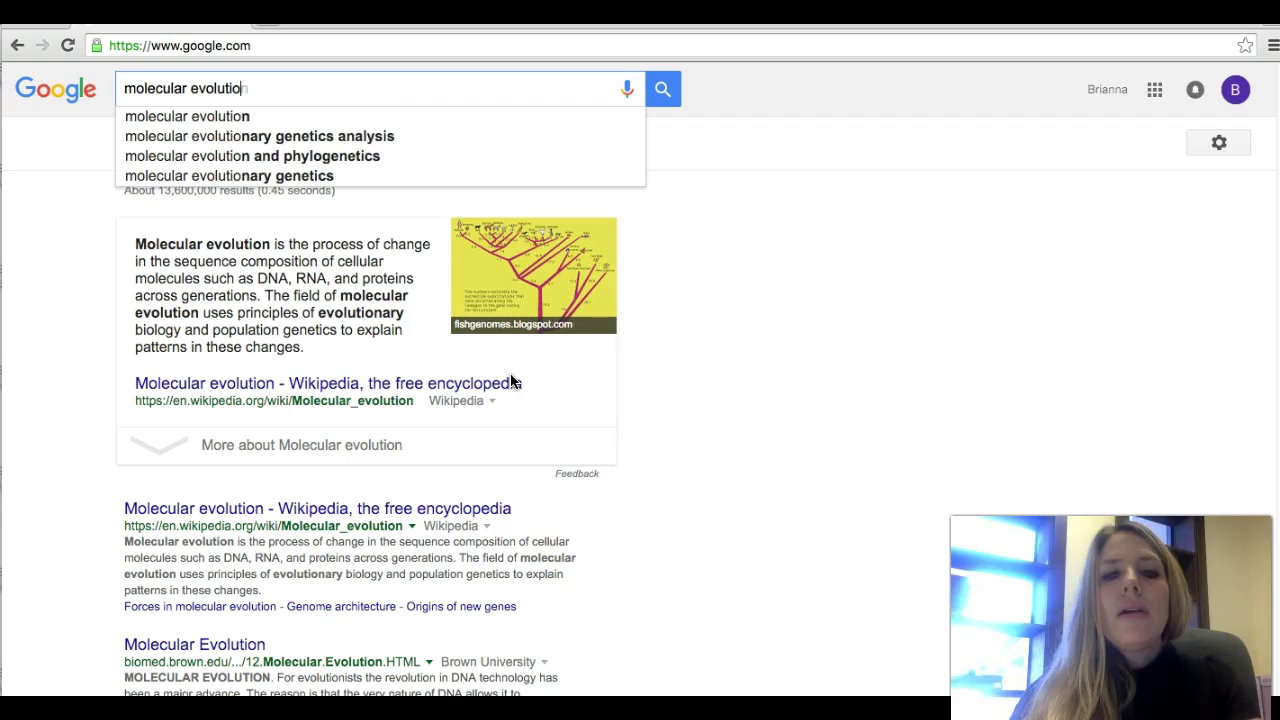
pyautogui.write('nary genetics ')
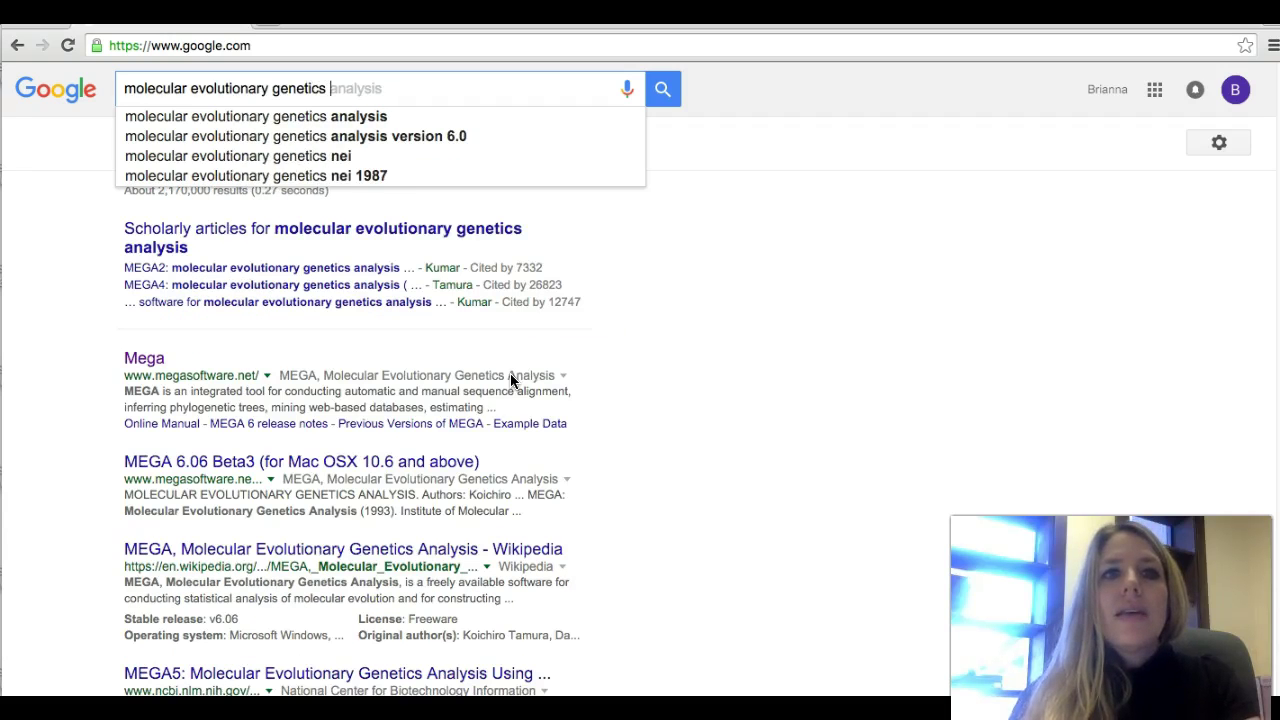
pyautogui.write('analysis')
pyautogui.press('Return')
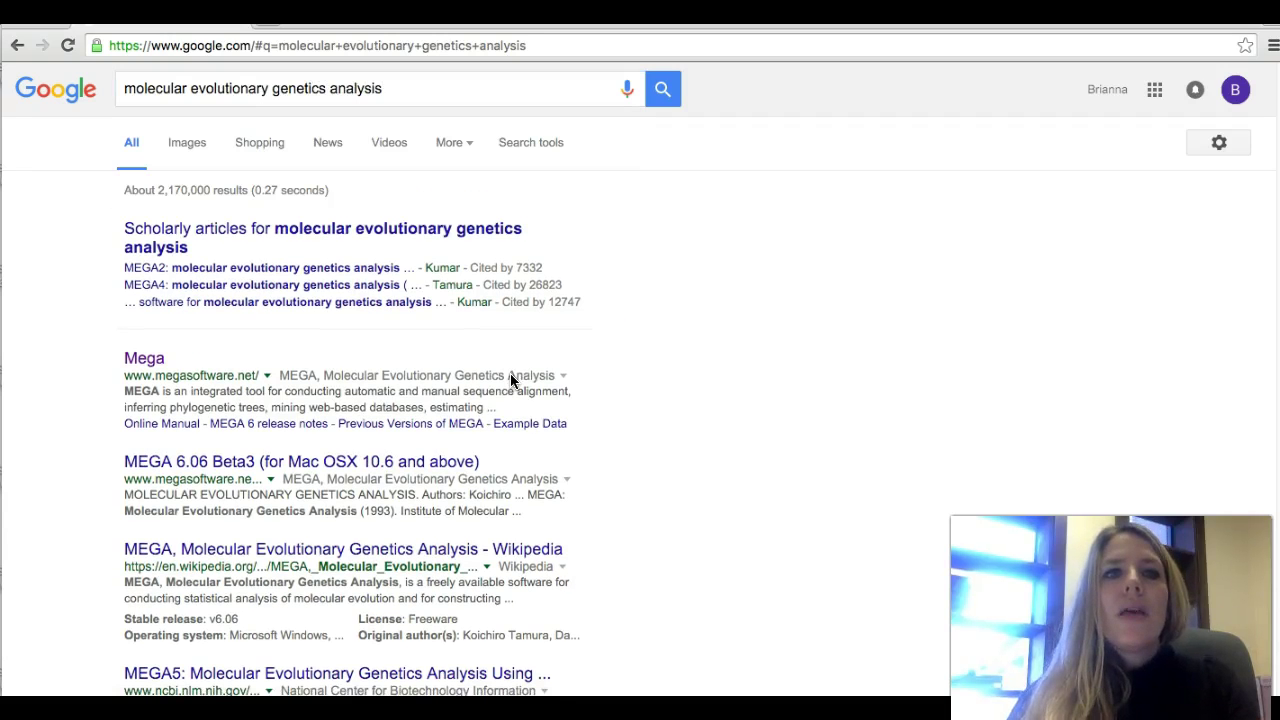
pyautogui.click(144, 360)
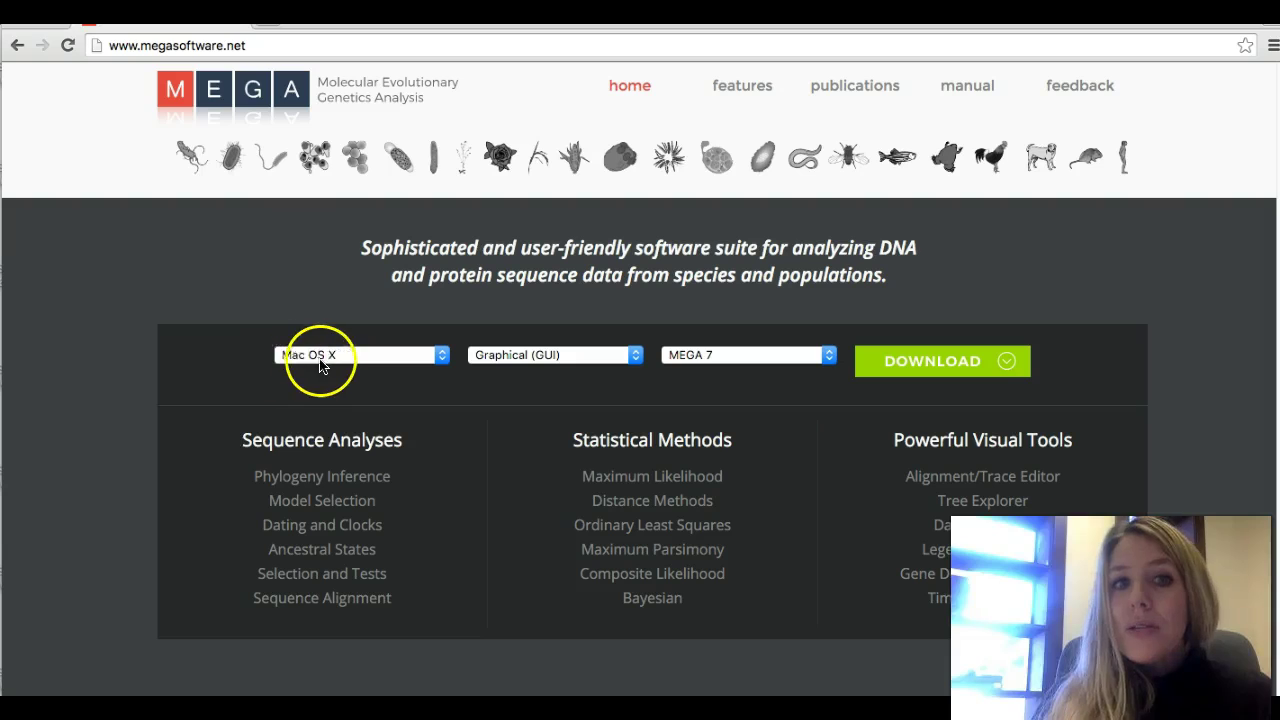
# Step: Keep Mac OS X, Graphical (GUI) and MEGA 7 selected and proceed to the MEGA 7 download form
pyautogui.click(442, 362)
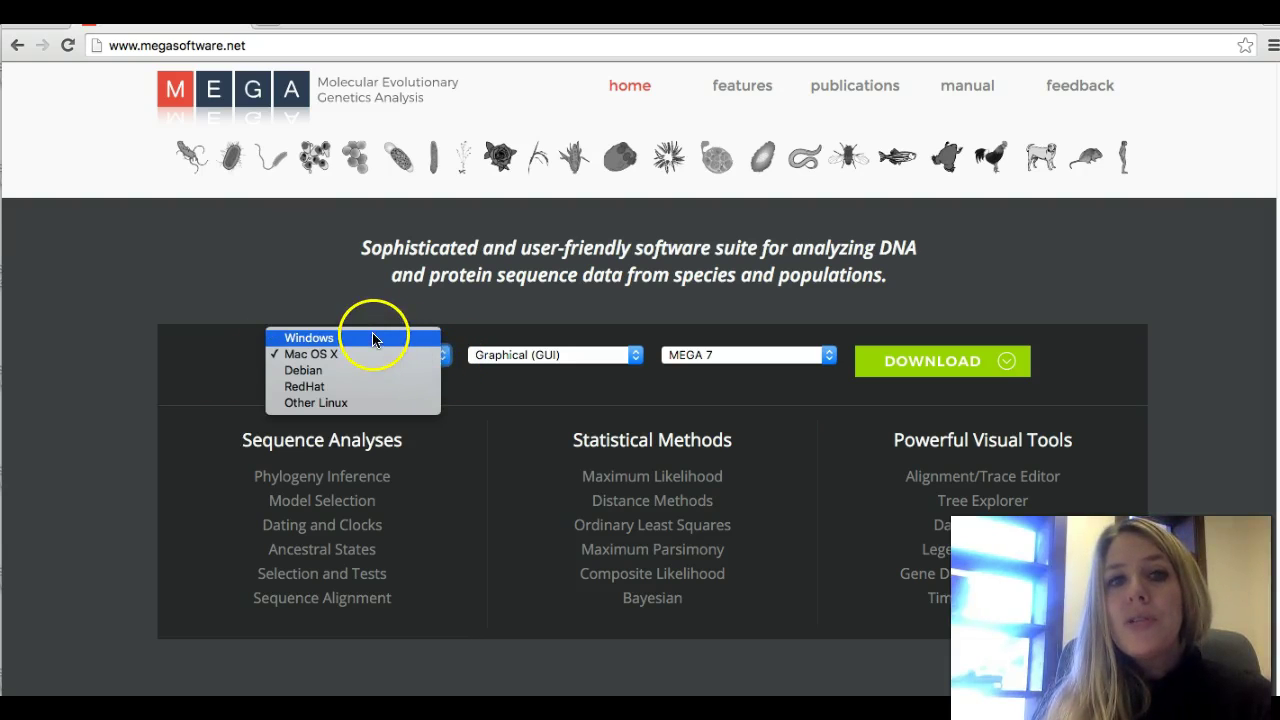
pyautogui.click(474, 338)
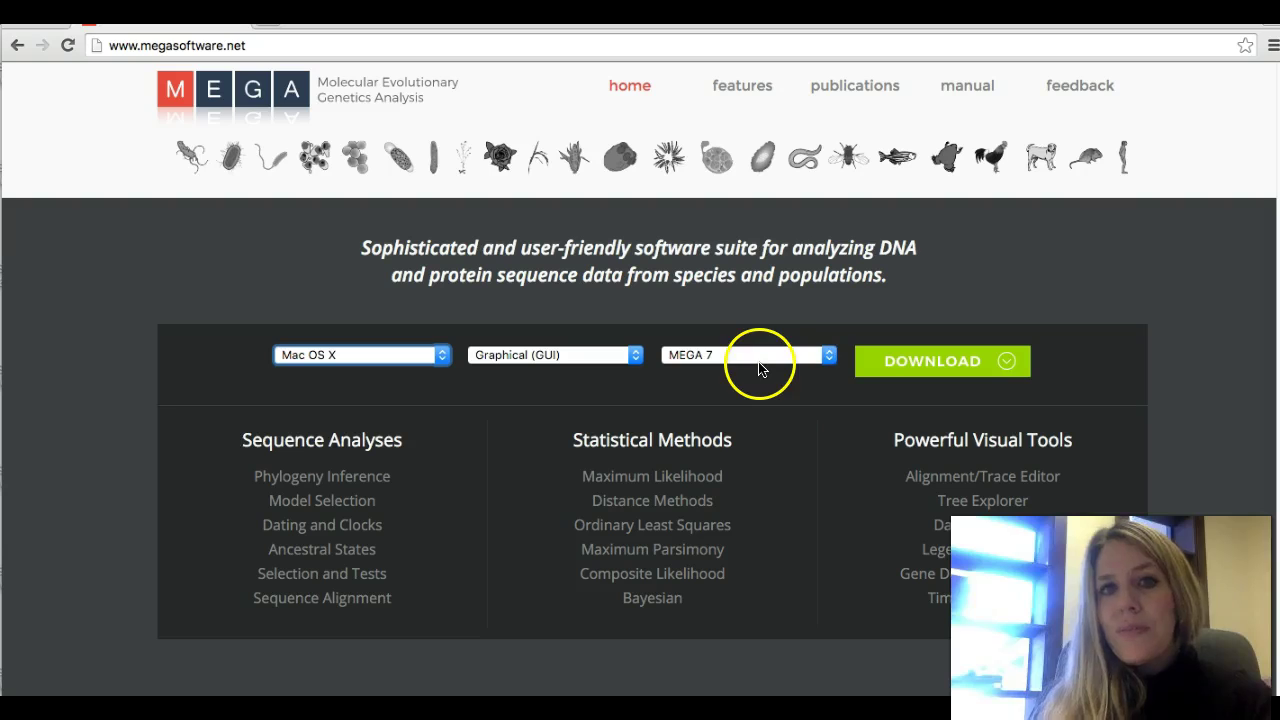
pyautogui.click(908, 368)
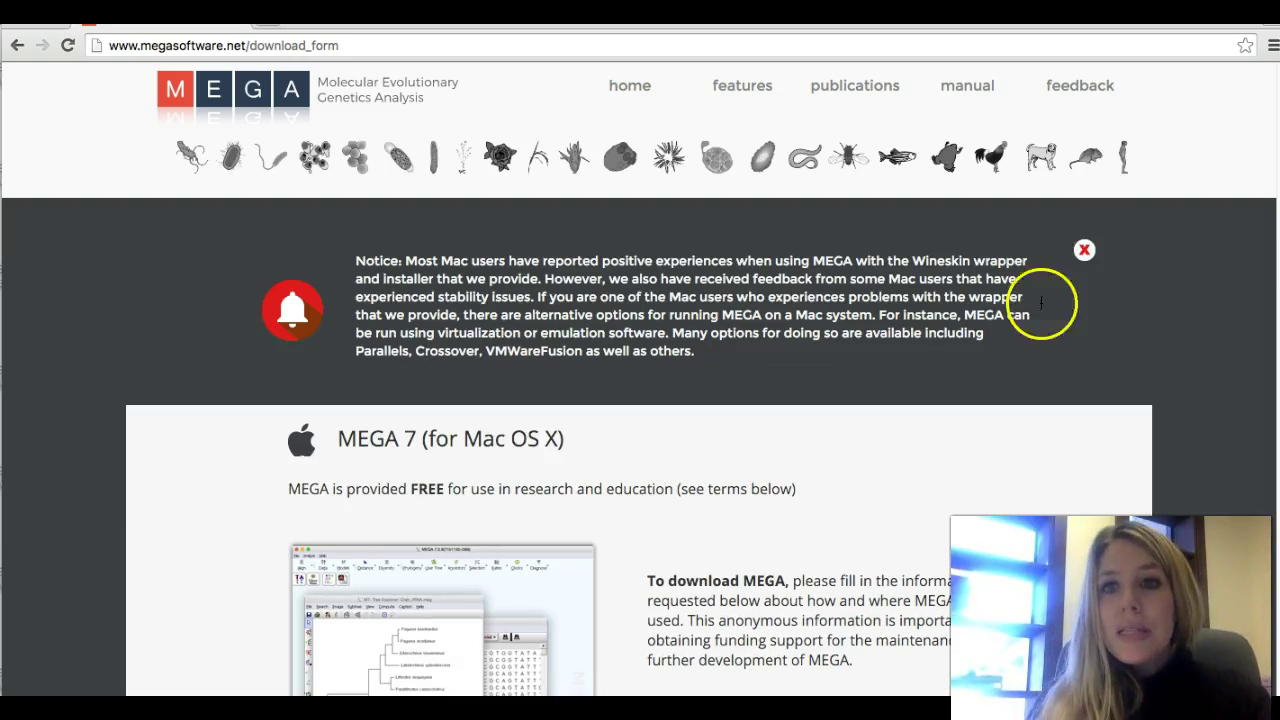
# Step: Fill the form as Professor at a University/College, add the e-mail address from autocomplete, and submit it
pyautogui.scroll(-10, 1224, 204)
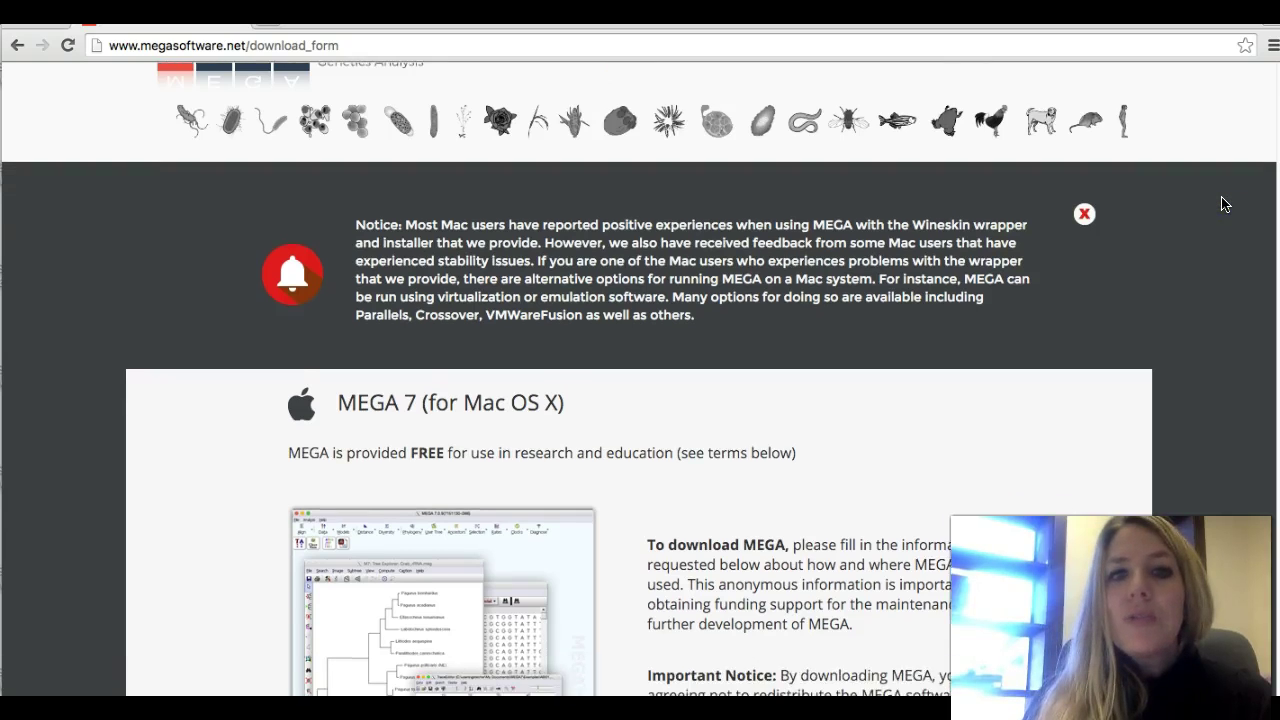
pyautogui.scroll(-1, 1224, 204)
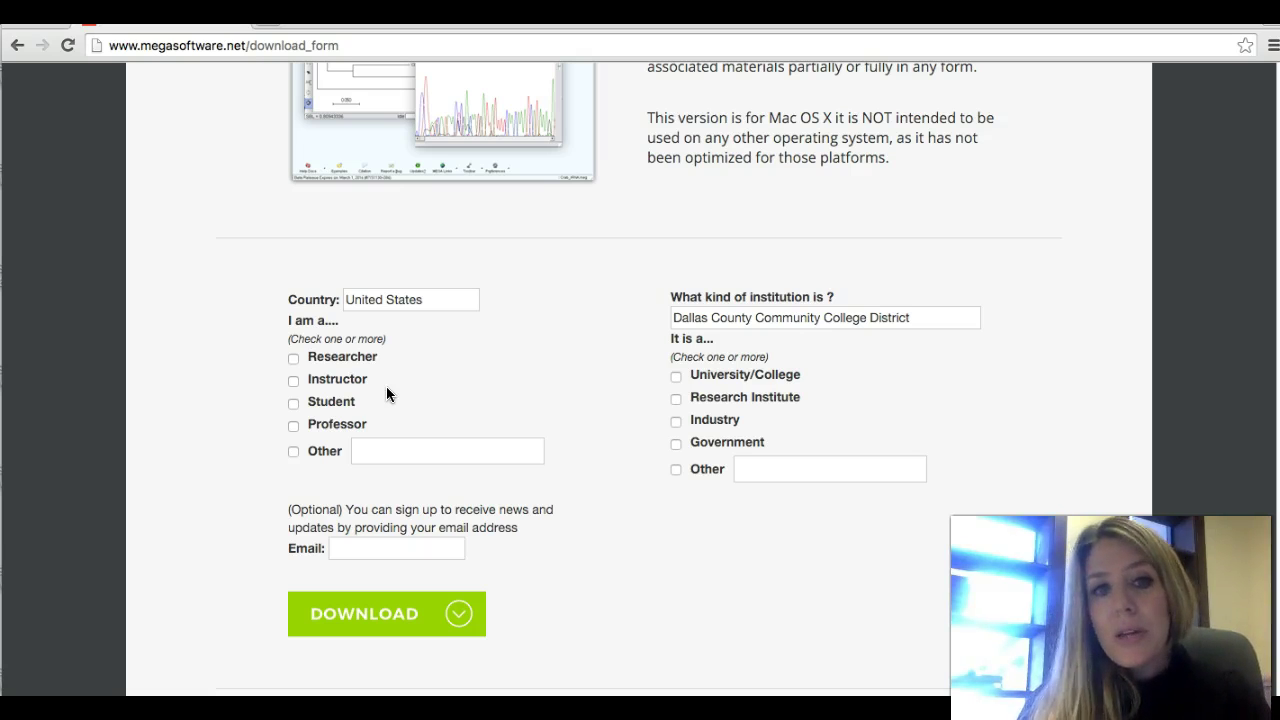
pyautogui.click(293, 426)
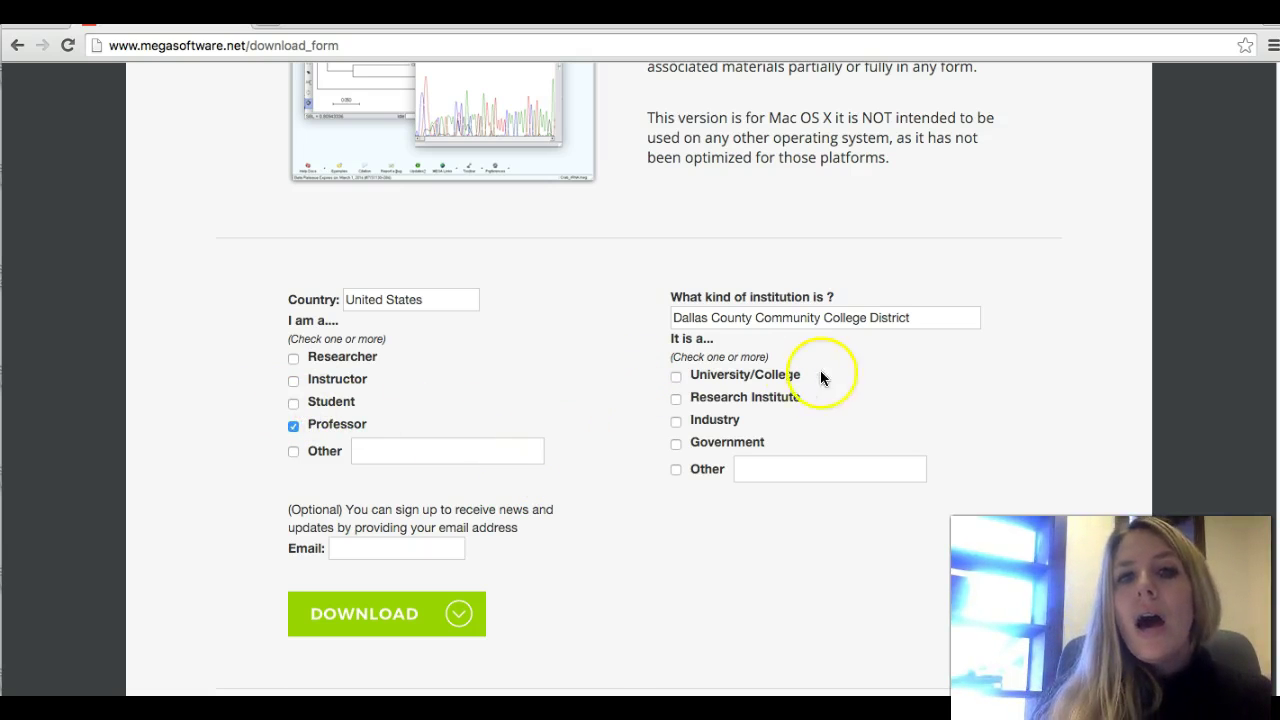
pyautogui.click(675, 378)
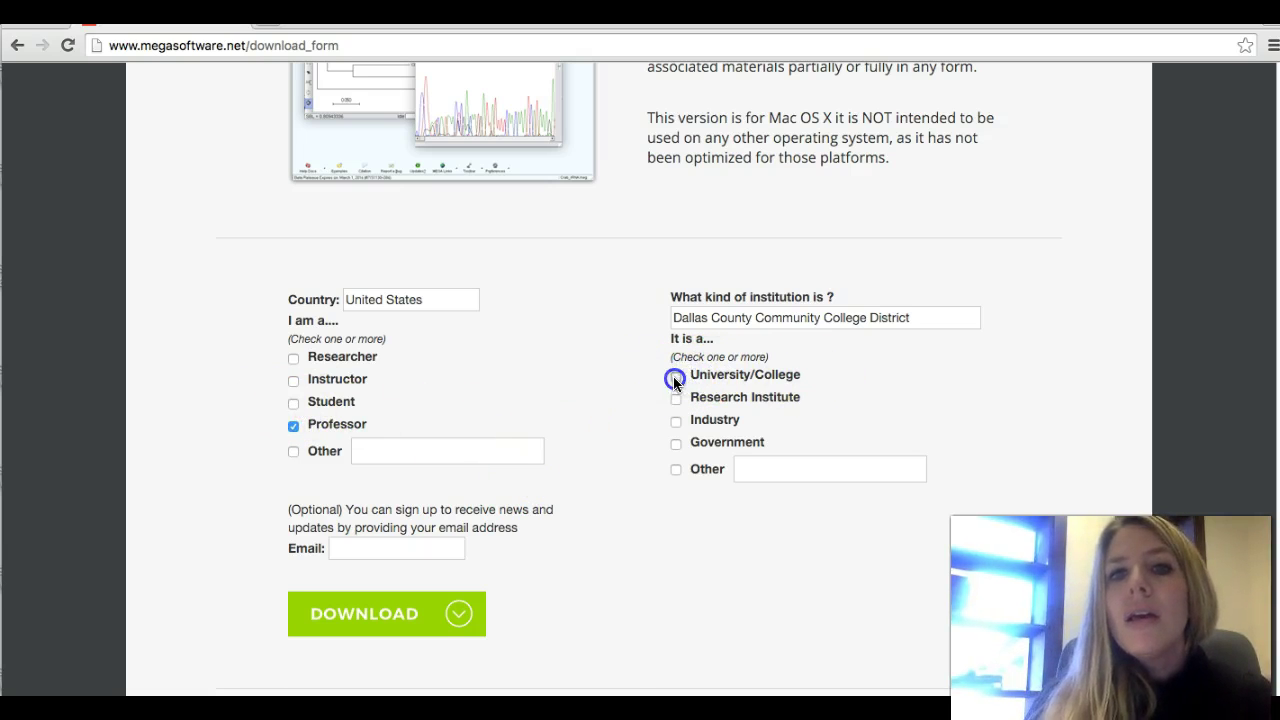
pyautogui.click(365, 548)
pyautogui.write('b')
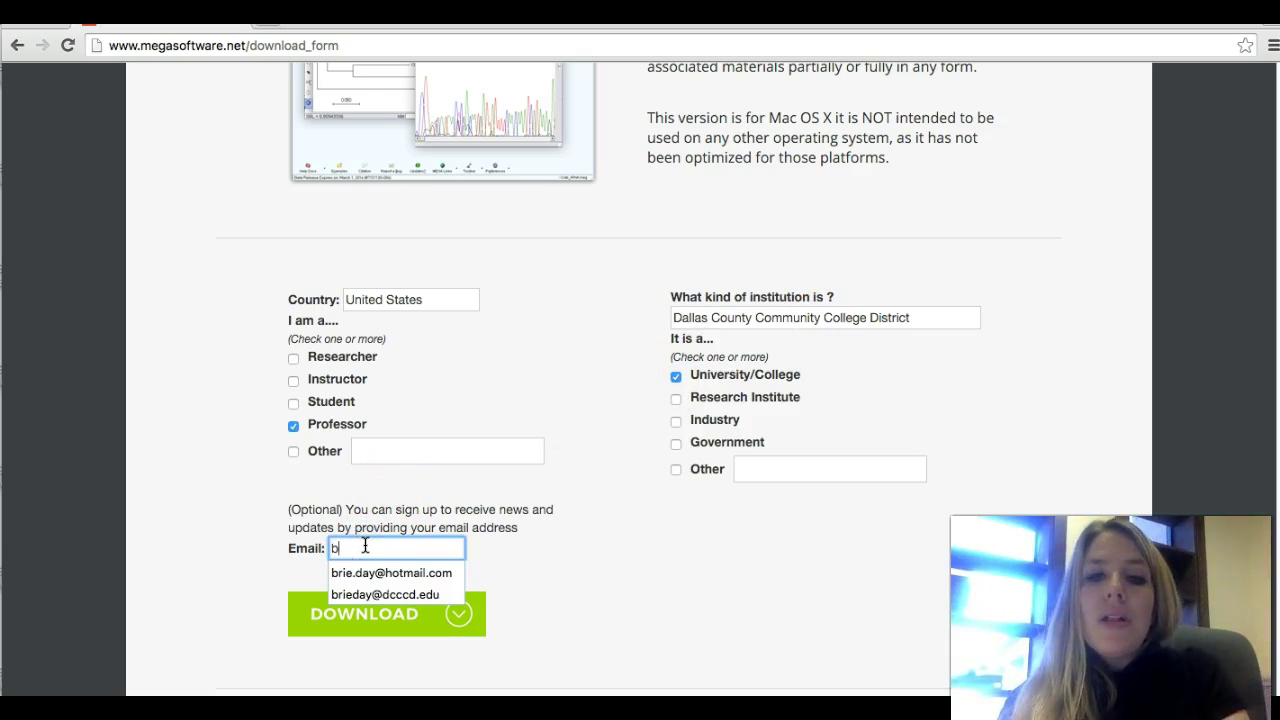
pyautogui.write('rieda')
pyautogui.press('Down')
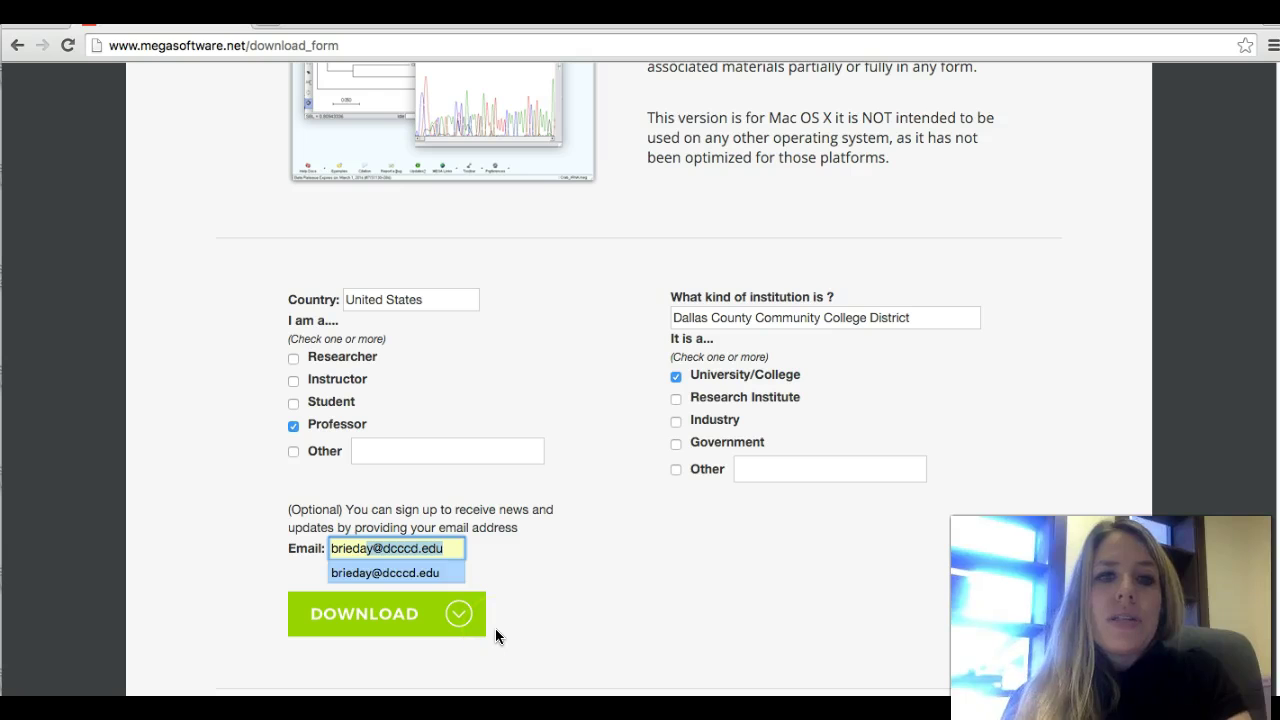
pyautogui.press('Return')
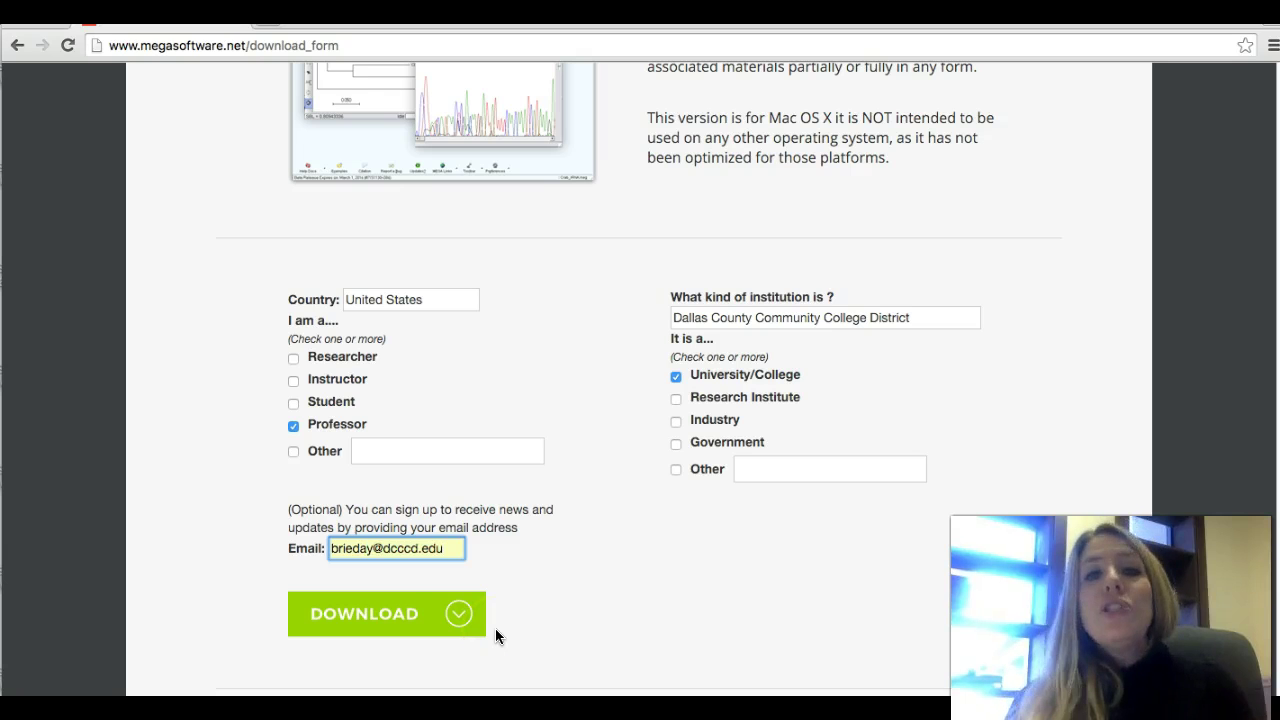
pyautogui.click(355, 626)
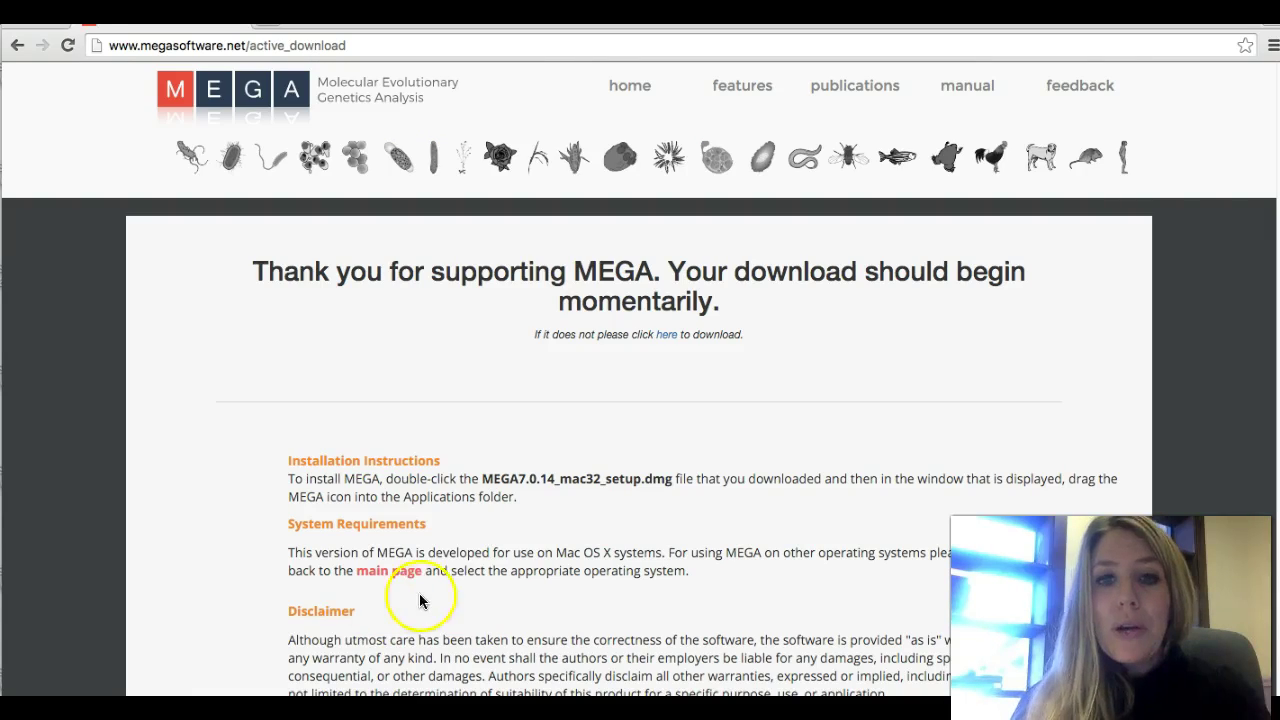
# Step: Bring up the Applications folder from the Dock over the MEGA thank-you page
pyautogui.click(229, 671)
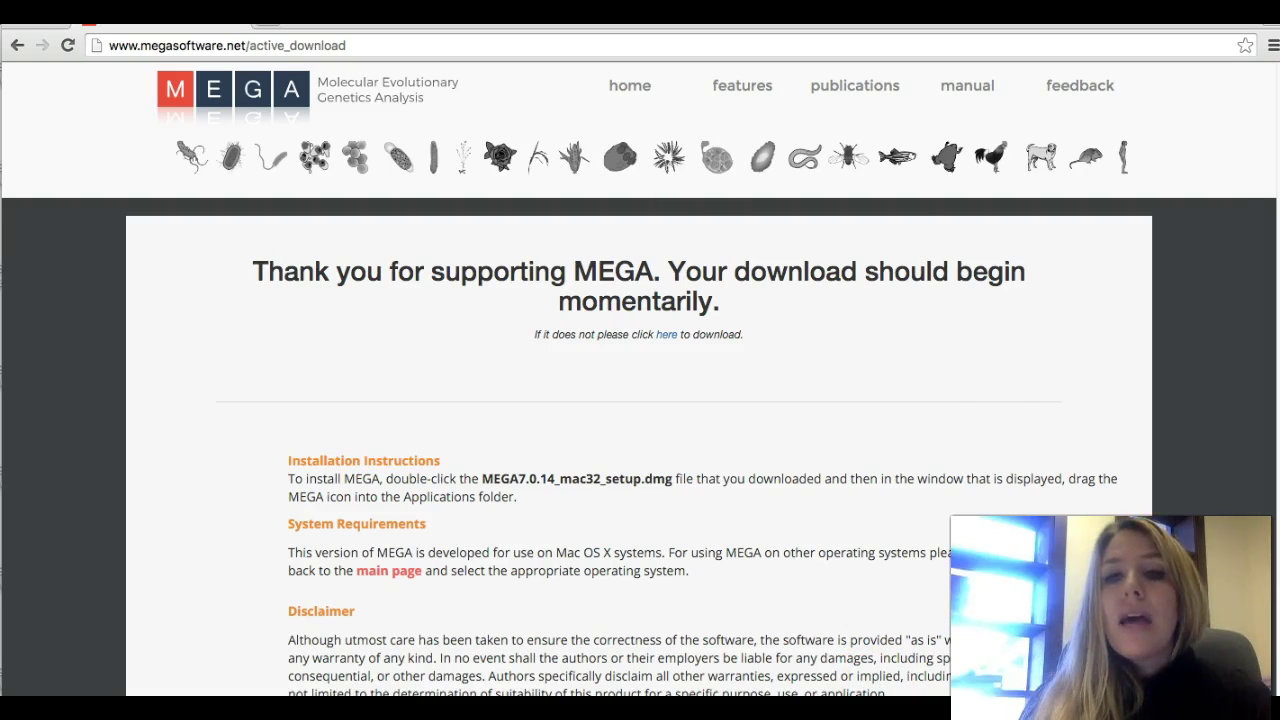
pyautogui.click(830, 712)
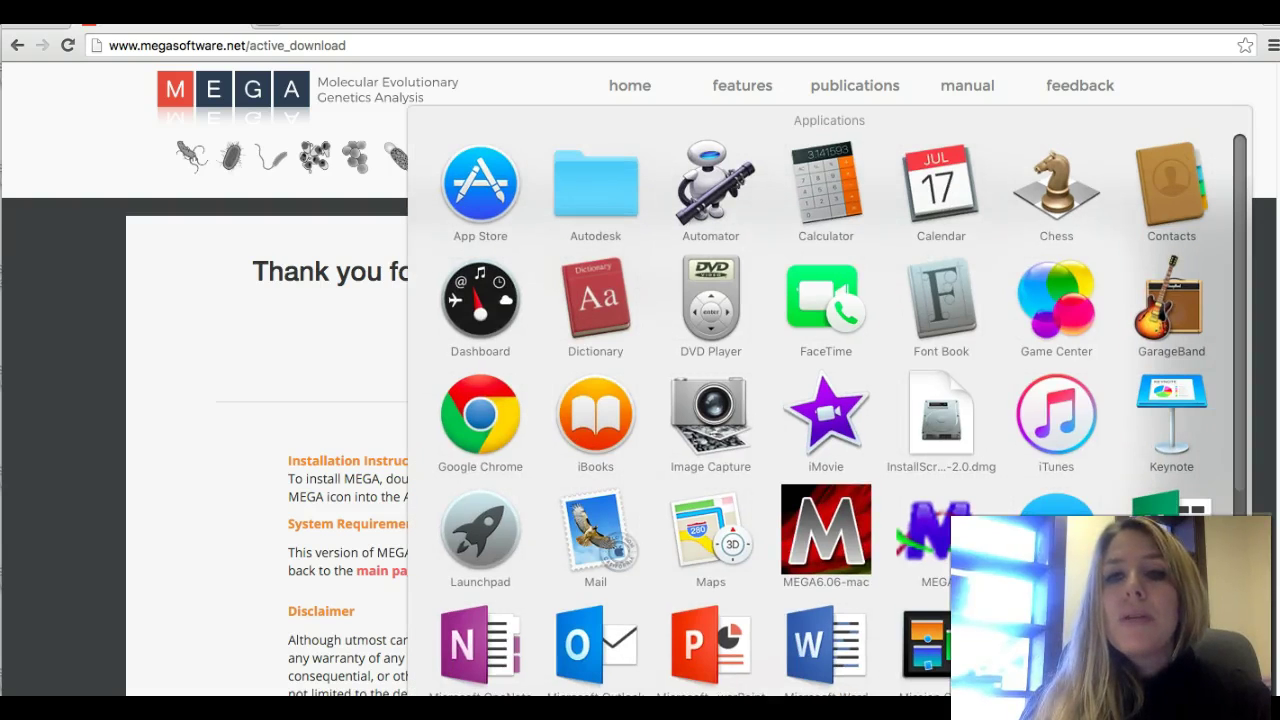
# Step: Launch MEGA from the Applications grid, then take Chrome out of full screen and move it lower
pyautogui.click(942, 543)
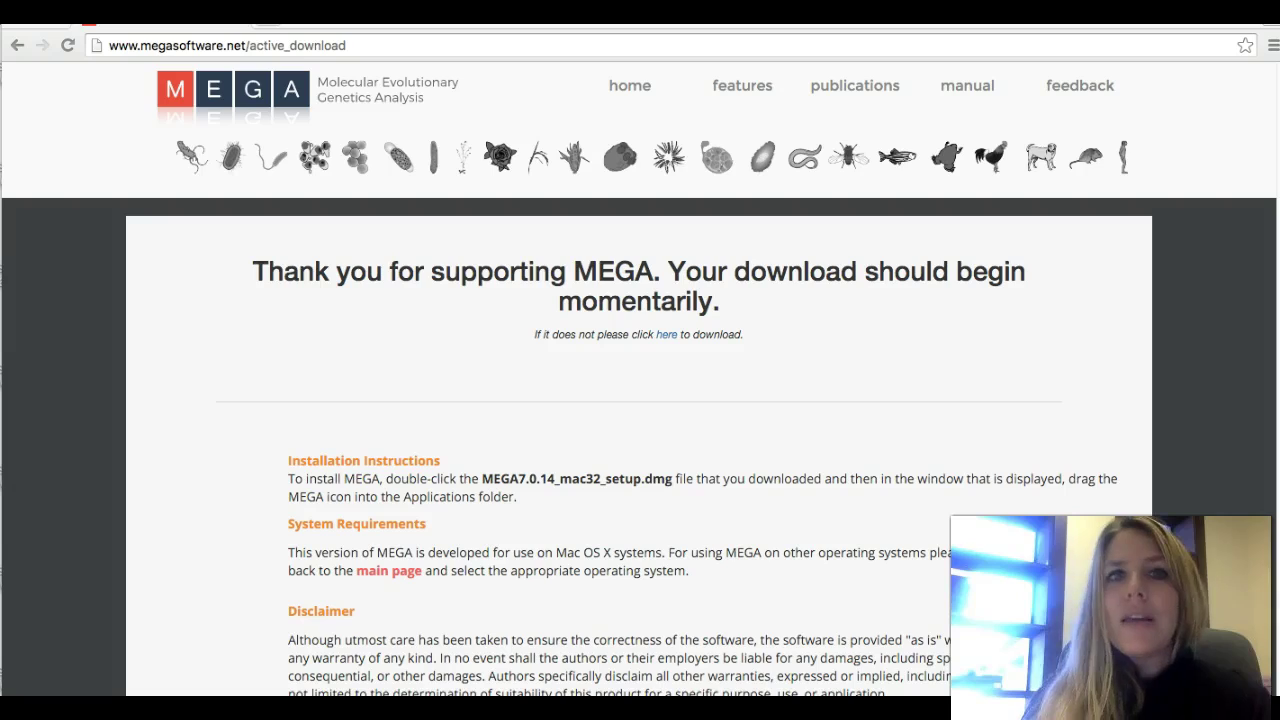
pyautogui.press('ctrl+super+f')
pyautogui.moveTo(391, 97); pyautogui.dragTo(400, 23)
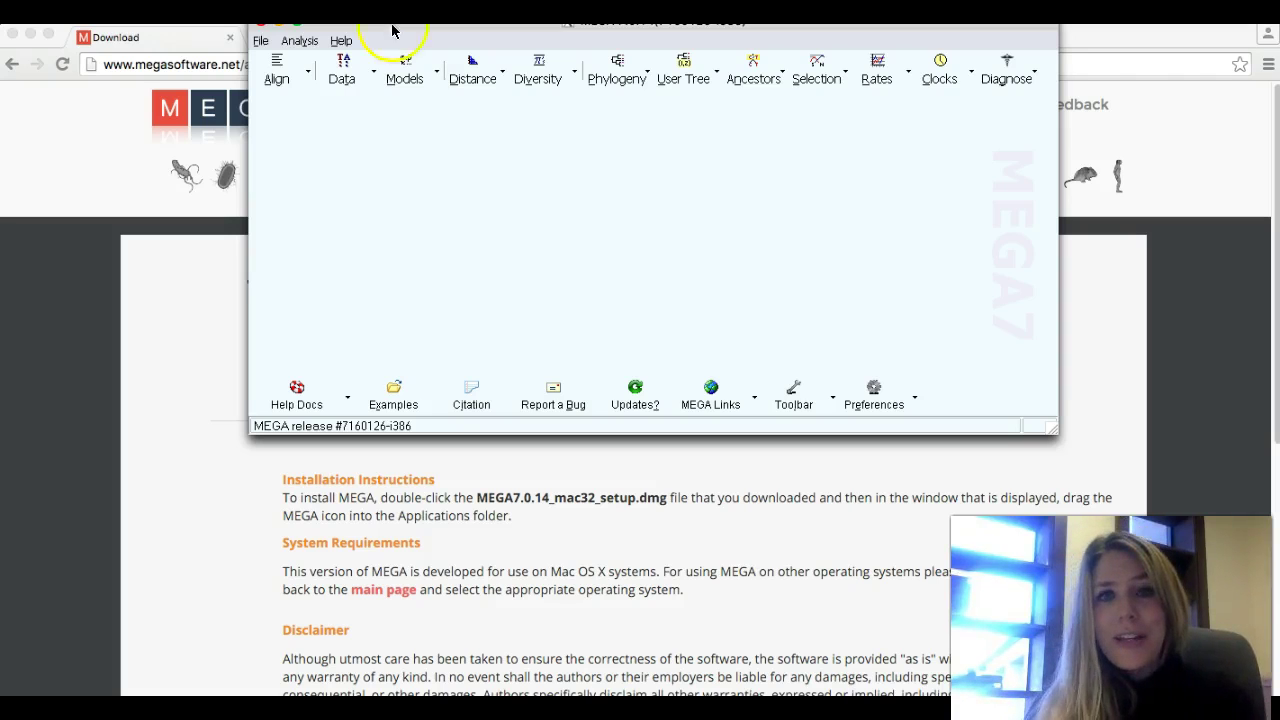
# Step: Move the MEGA 7 main window down and left, then show the Align menu options
pyautogui.click(405, 66)
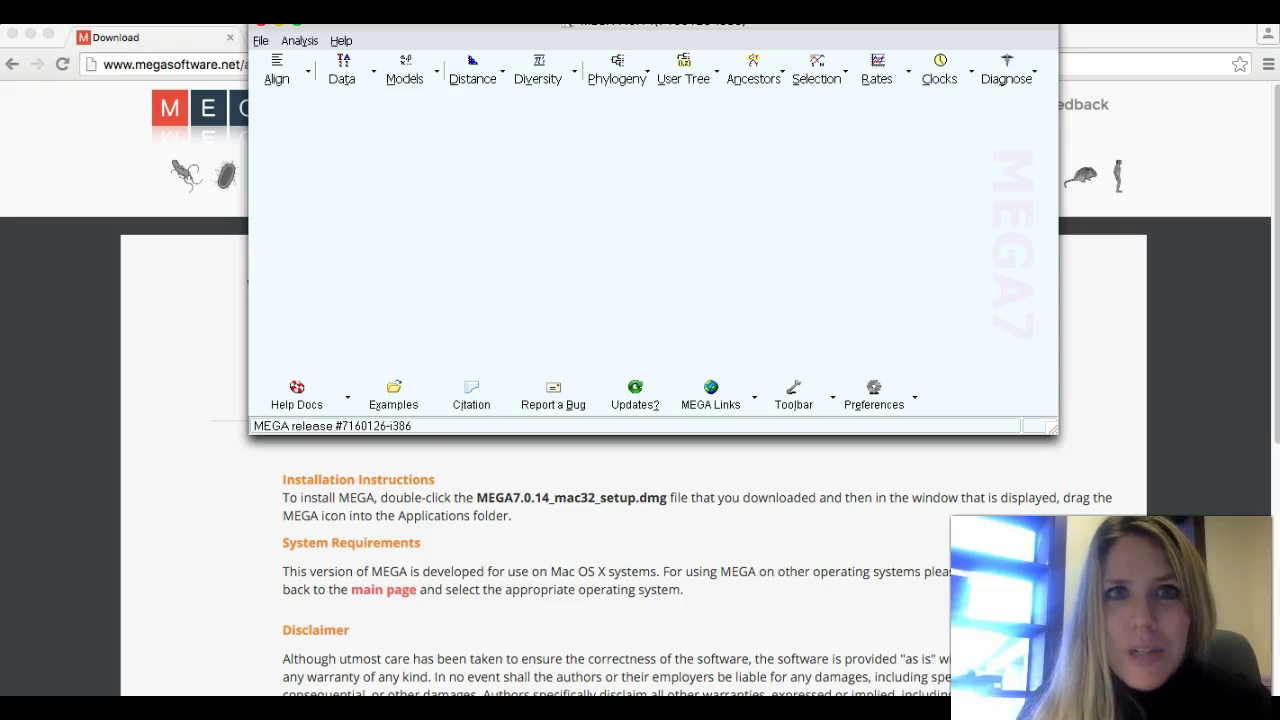
pyautogui.moveTo(440, 19); pyautogui.dragTo(370, 113)
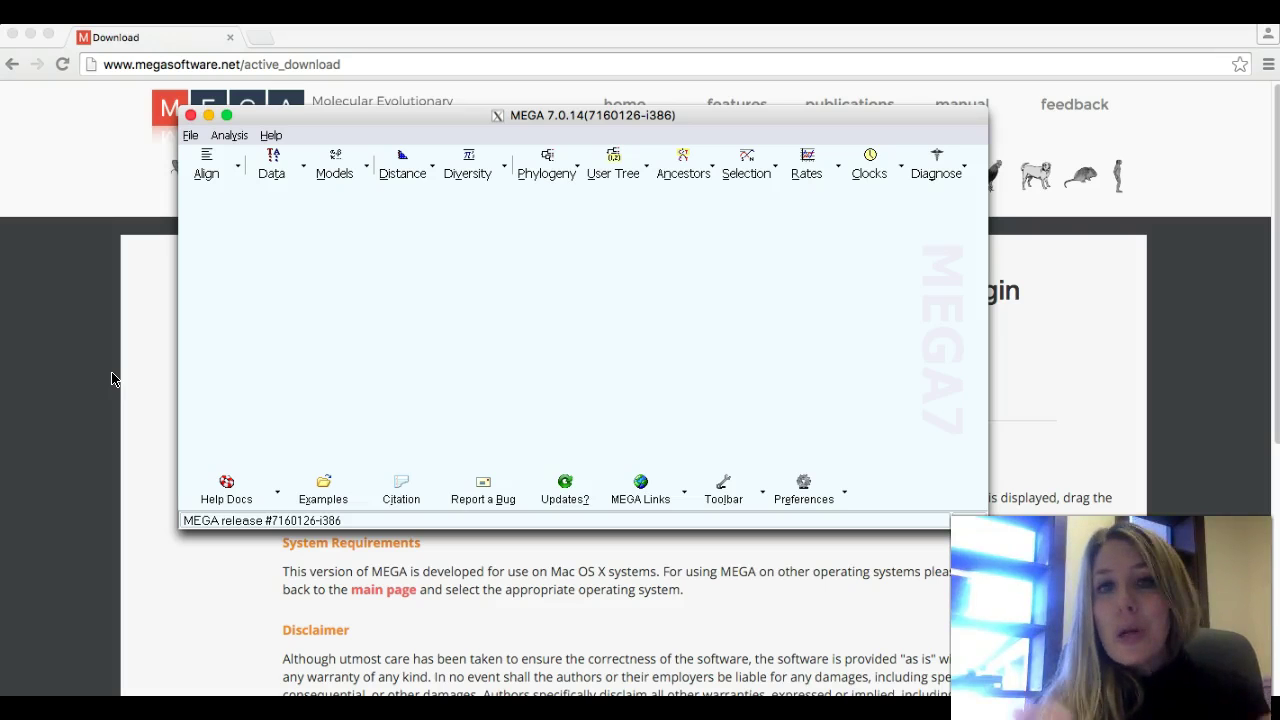
pyautogui.click(238, 170)
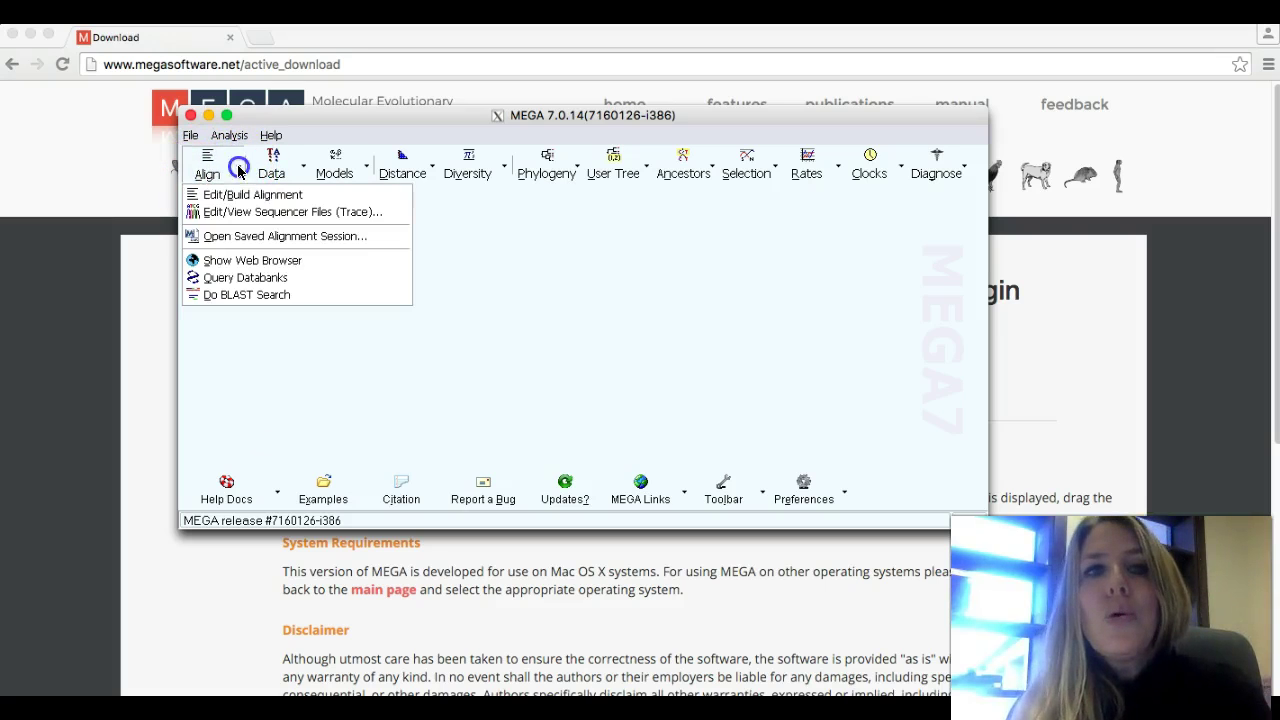
# Step: Choose Align > Query Databanks, keep Nucleotide as the NCBI database, and maximise the browser window
pyautogui.click(257, 278)
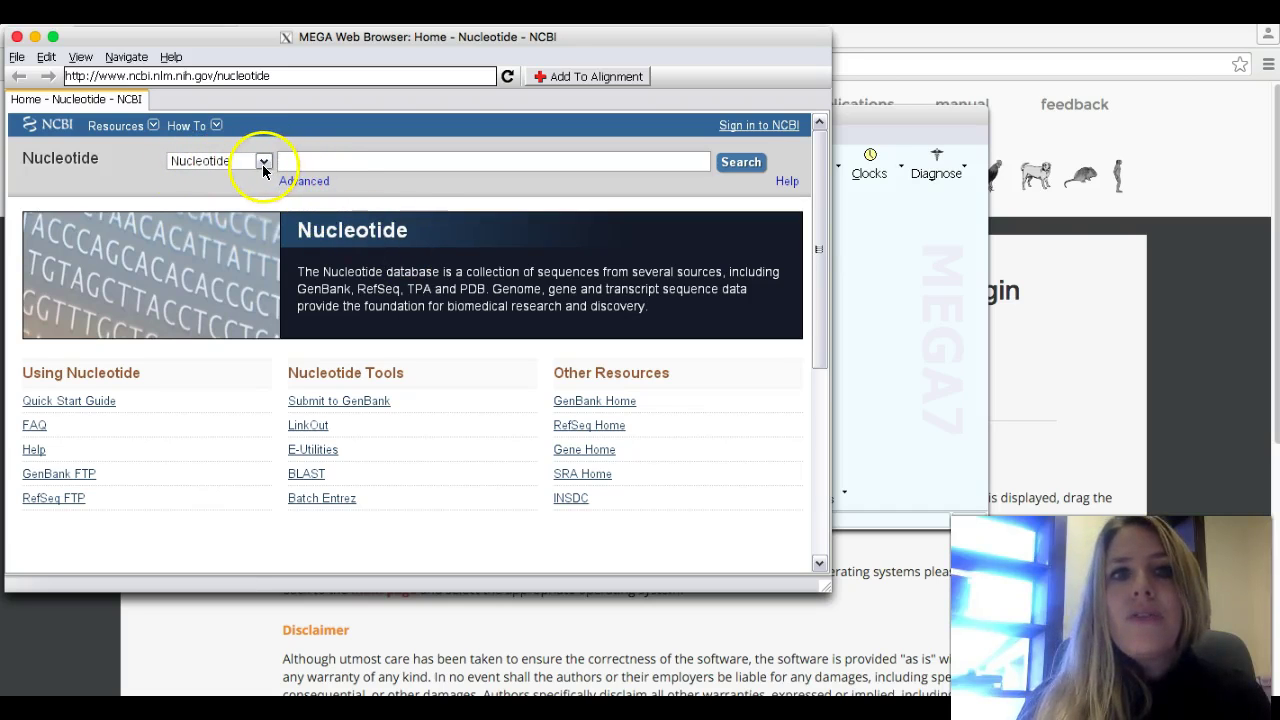
pyautogui.click(263, 162)
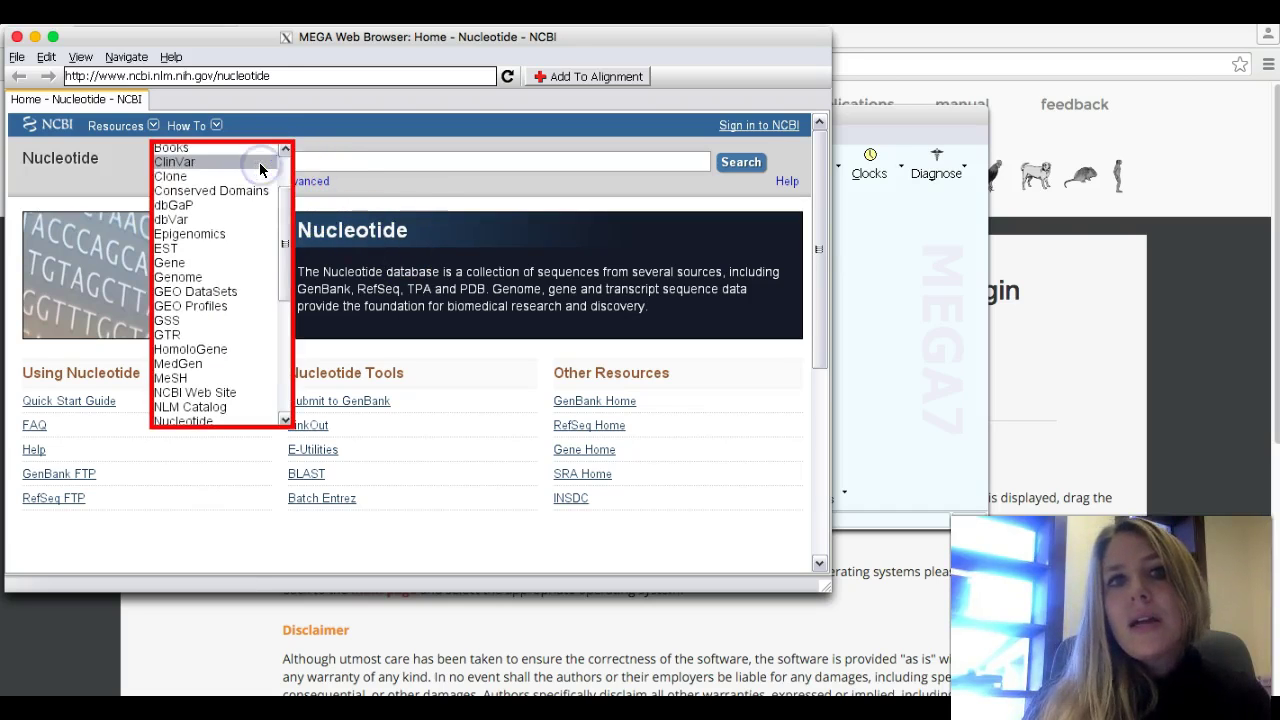
pyautogui.moveTo(285, 212); pyautogui.dragTo(286, 245)
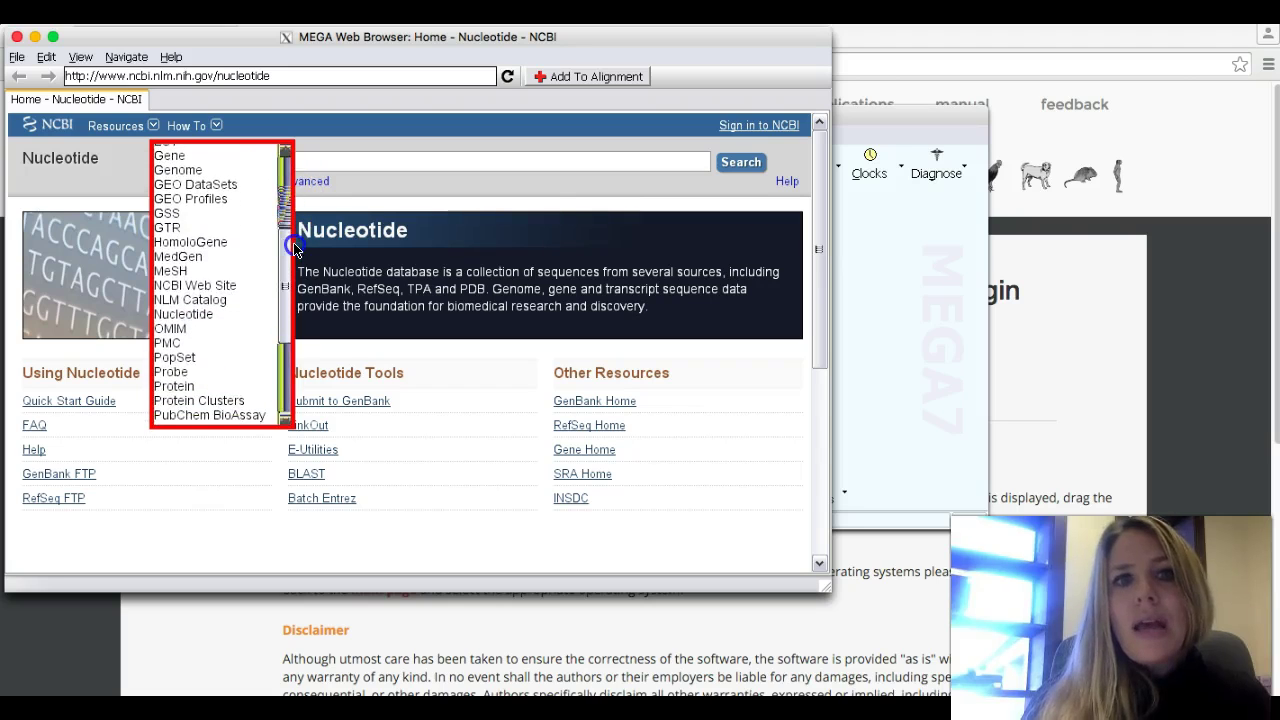
pyautogui.click(199, 316)
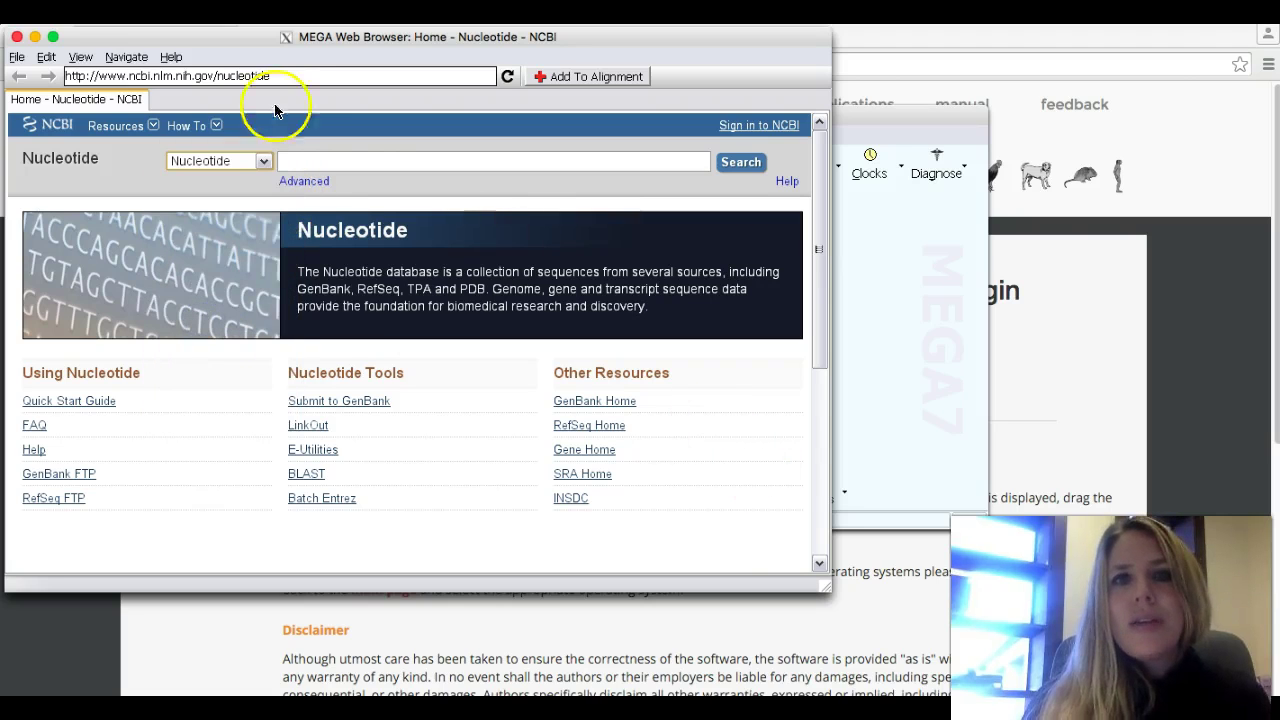
pyautogui.click(52, 38)
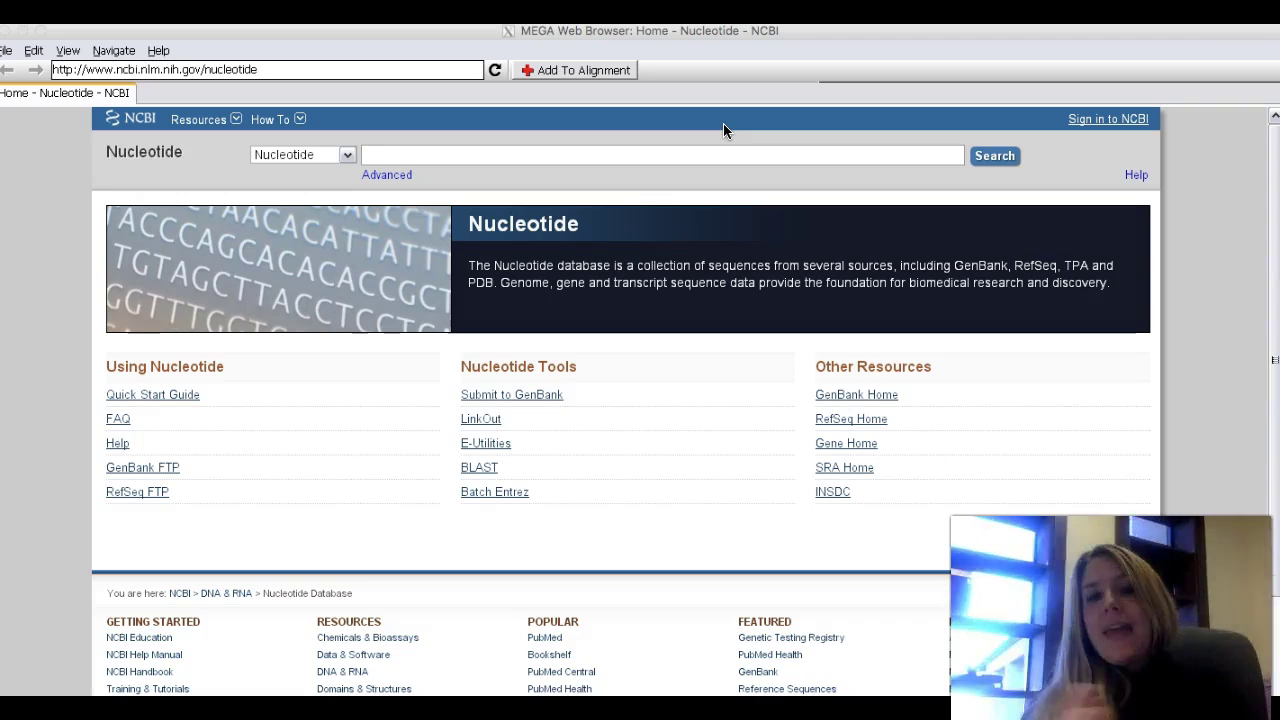
# Step: Enter the query 'Homo sapiens brca2' in the NCBI Nucleotide search box
pyautogui.click(660, 155)
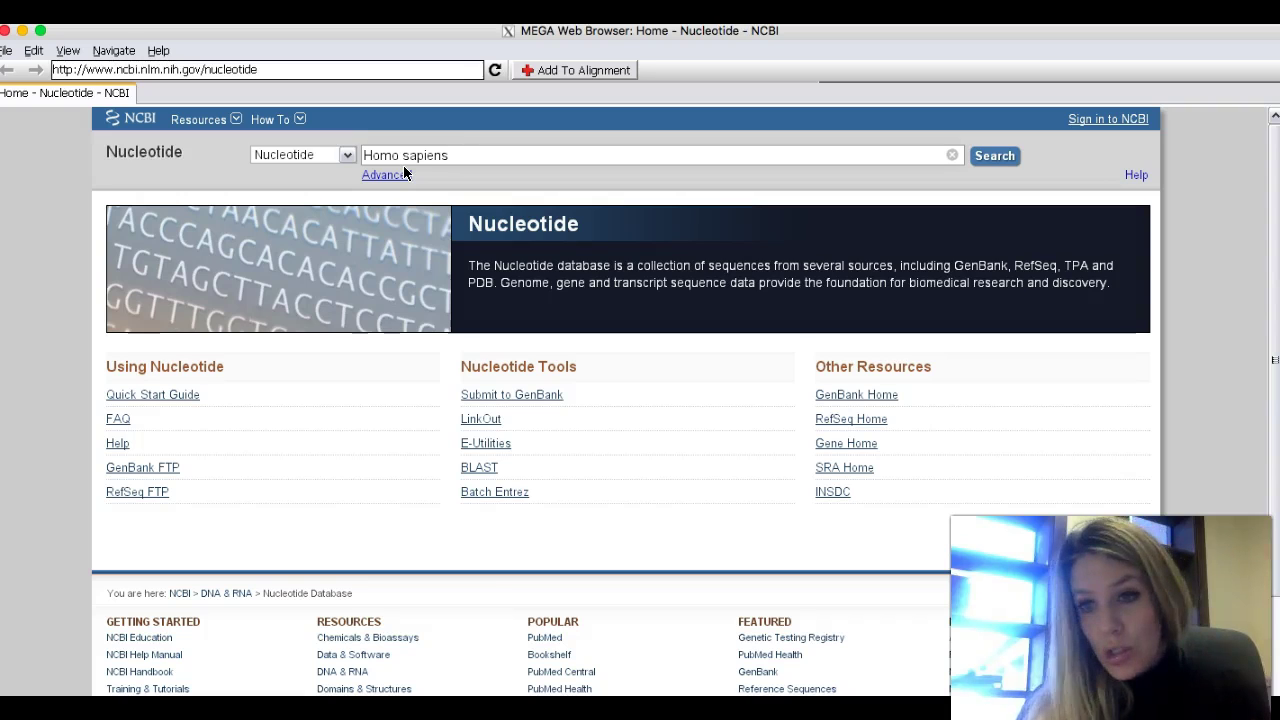
pyautogui.click(458, 156)
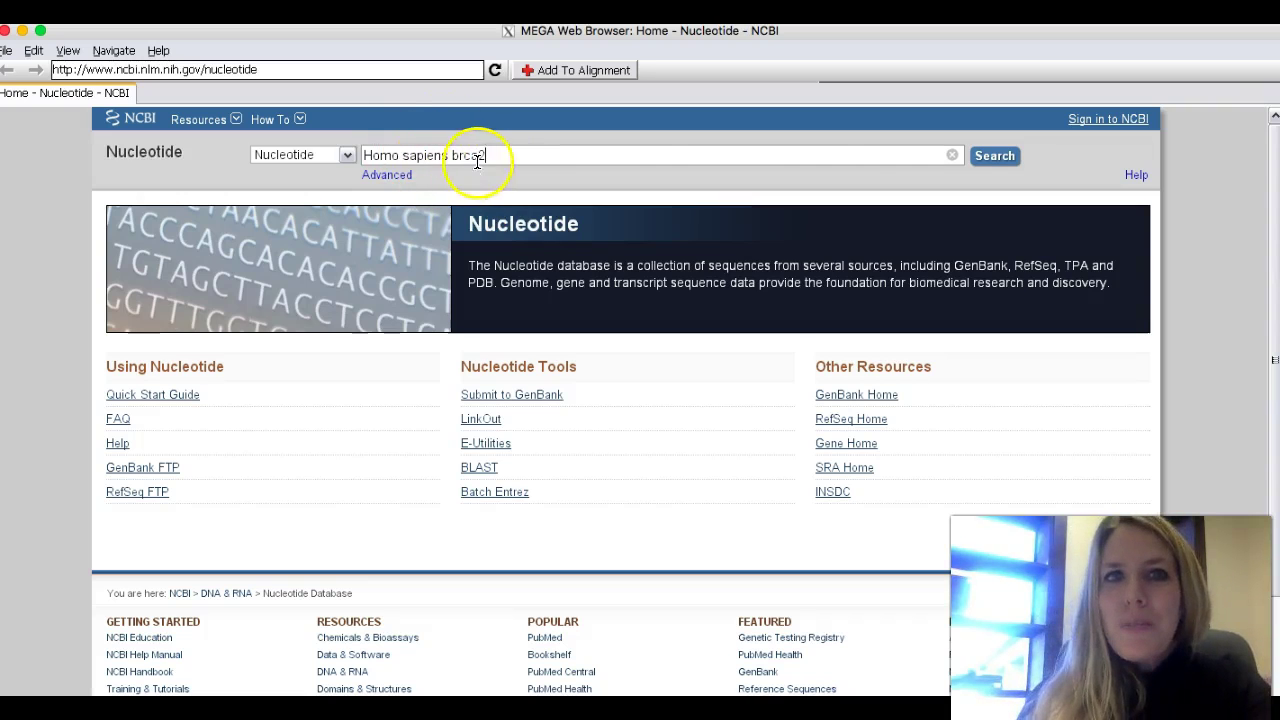
# Step: Run the 'Homo sapiens brca2' search to list its 1158 nucleotide results
pyautogui.click(994, 158)
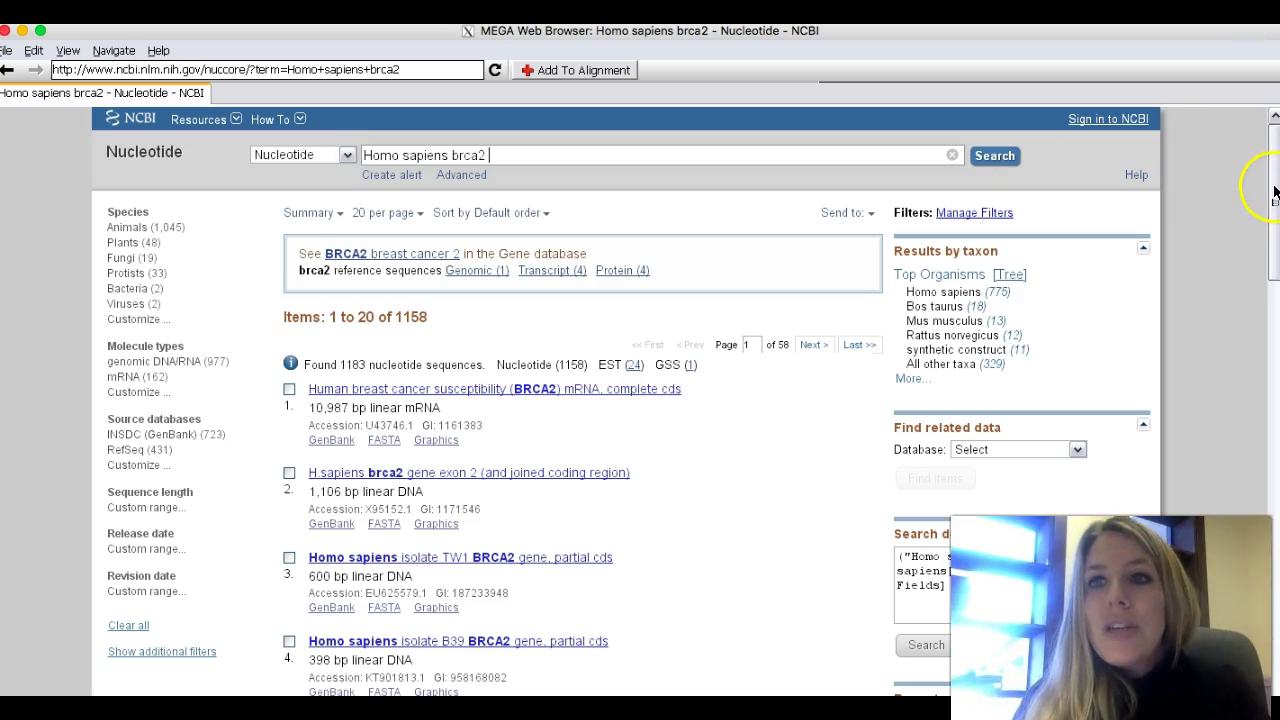
pyautogui.moveTo(1266, 180); pyautogui.dragTo(1197, 183)
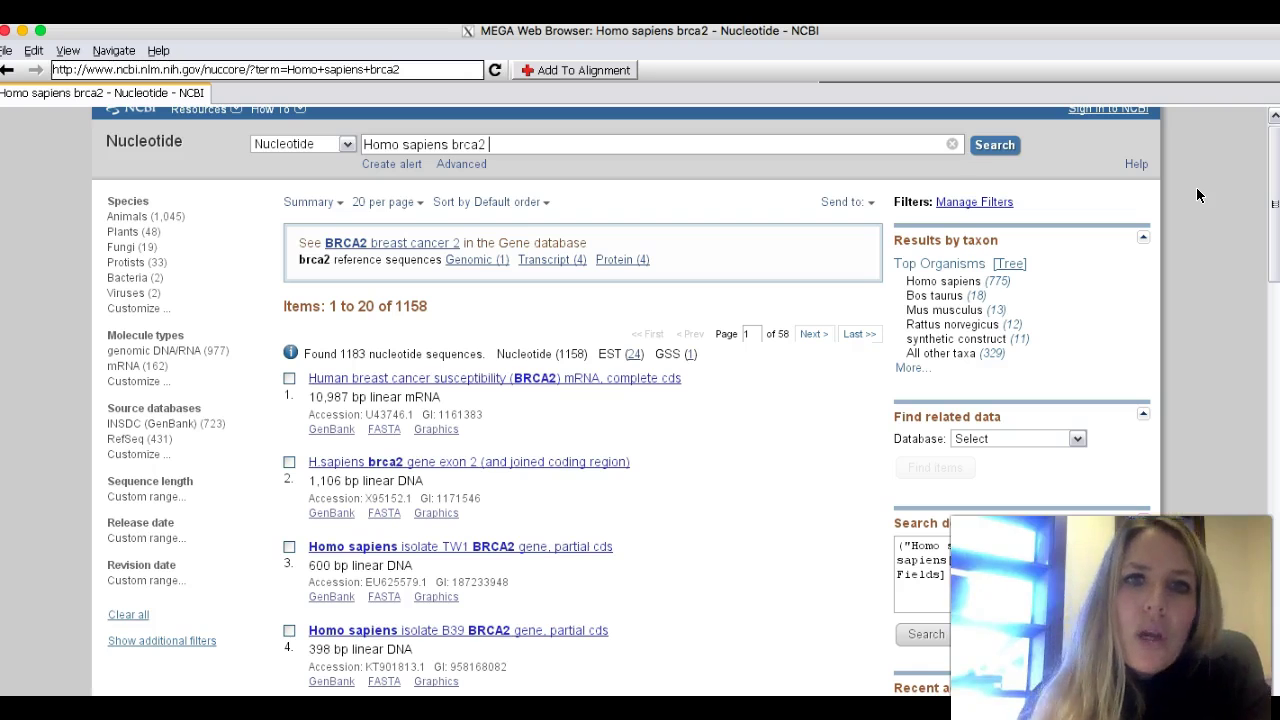
pyautogui.click(860, 334)
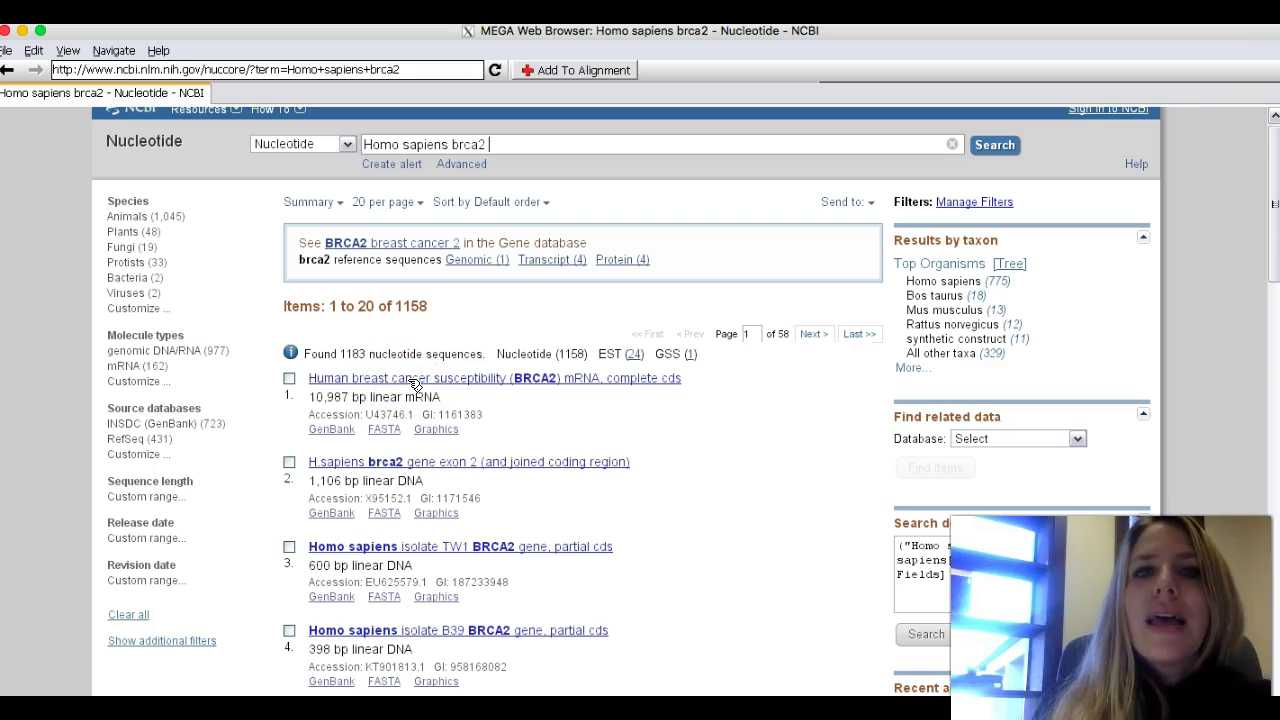
# Step: Open record U43746.1 (BRCA2 mRNA, complete cds), scroll to its ORIGIN sequence, then back to the top
pyautogui.click(415, 384)
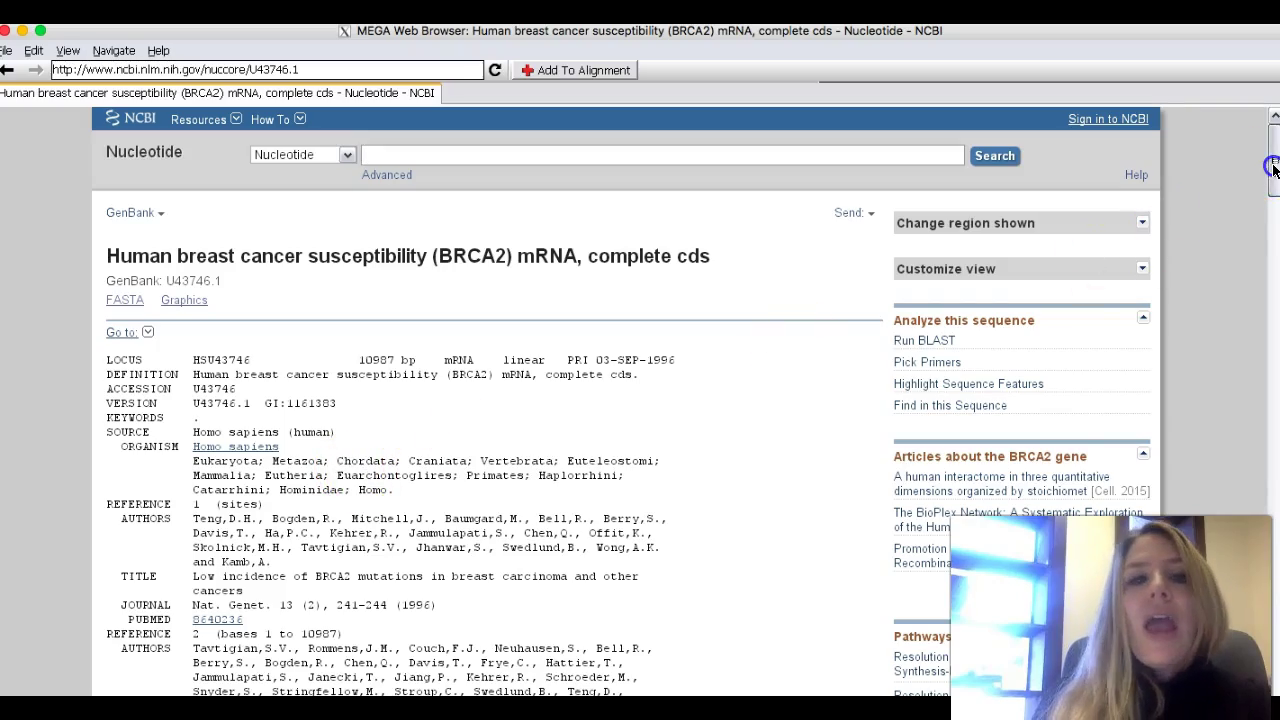
pyautogui.moveTo(1273, 168); pyautogui.dragTo(1248, 315)
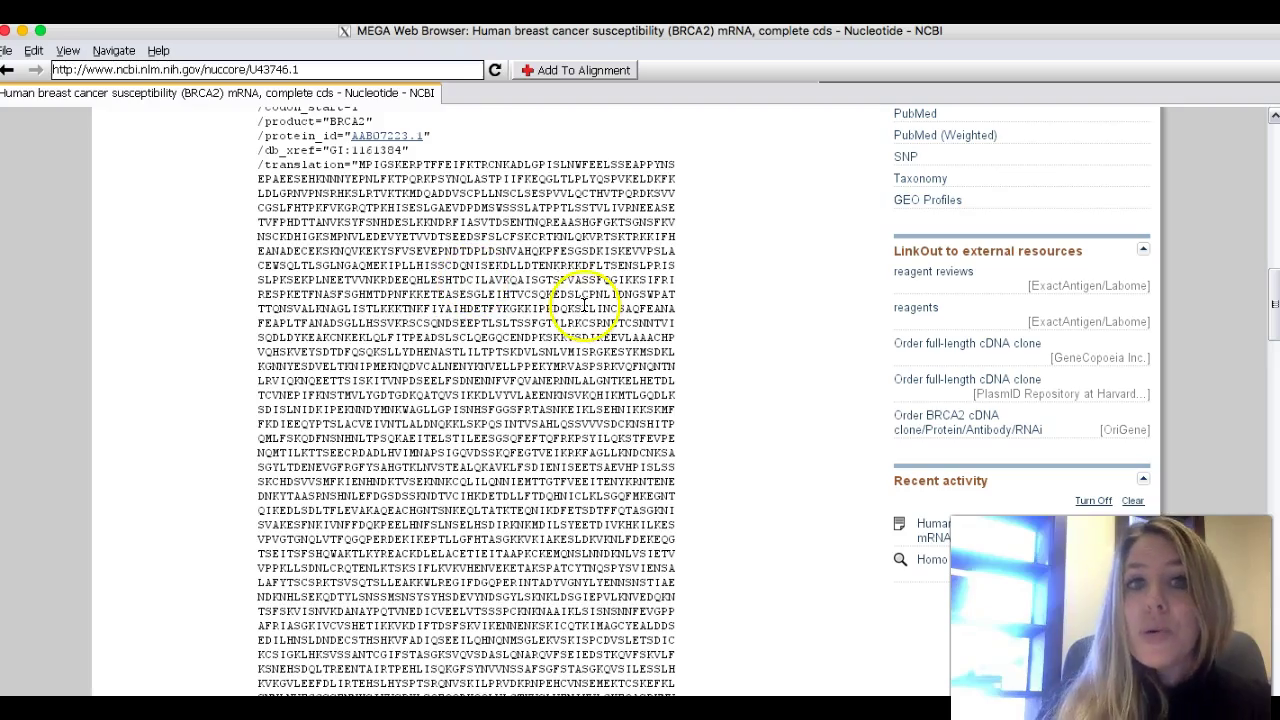
pyautogui.moveTo(1258, 282); pyautogui.dragTo(1261, 395)
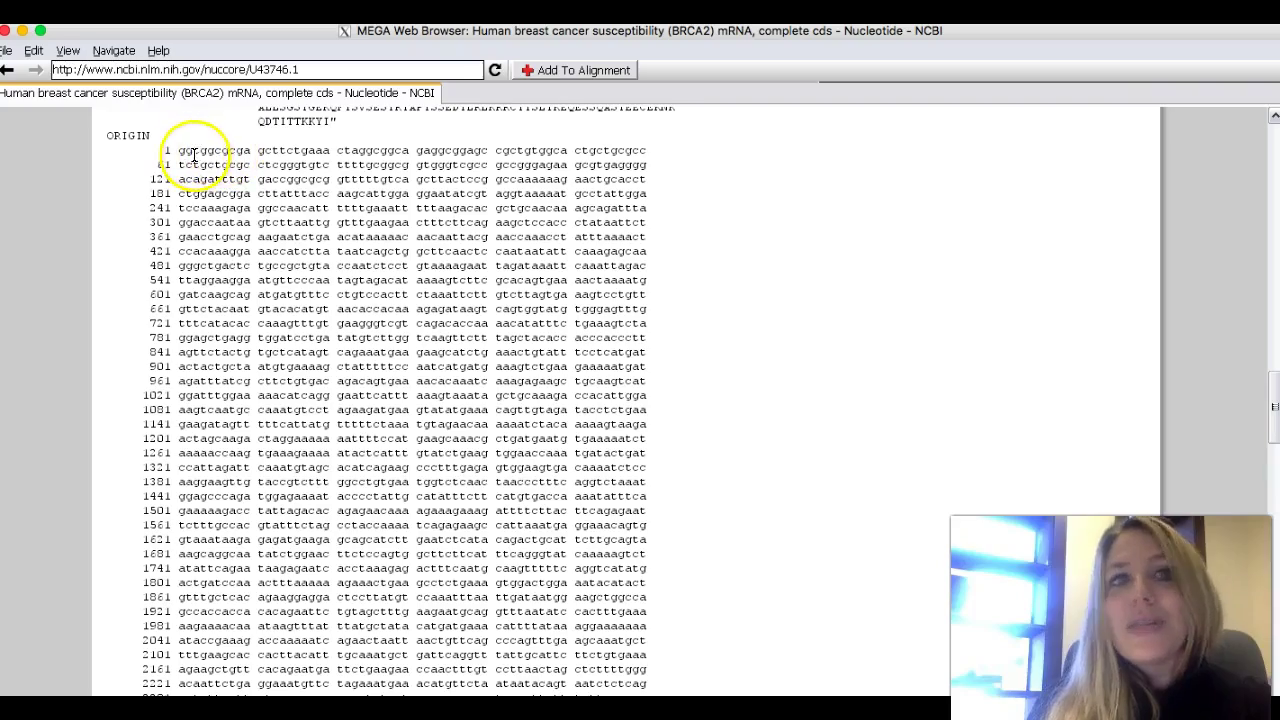
pyautogui.click(1272, 380)
pyautogui.moveTo(1272, 380); pyautogui.dragTo(1259, 403)
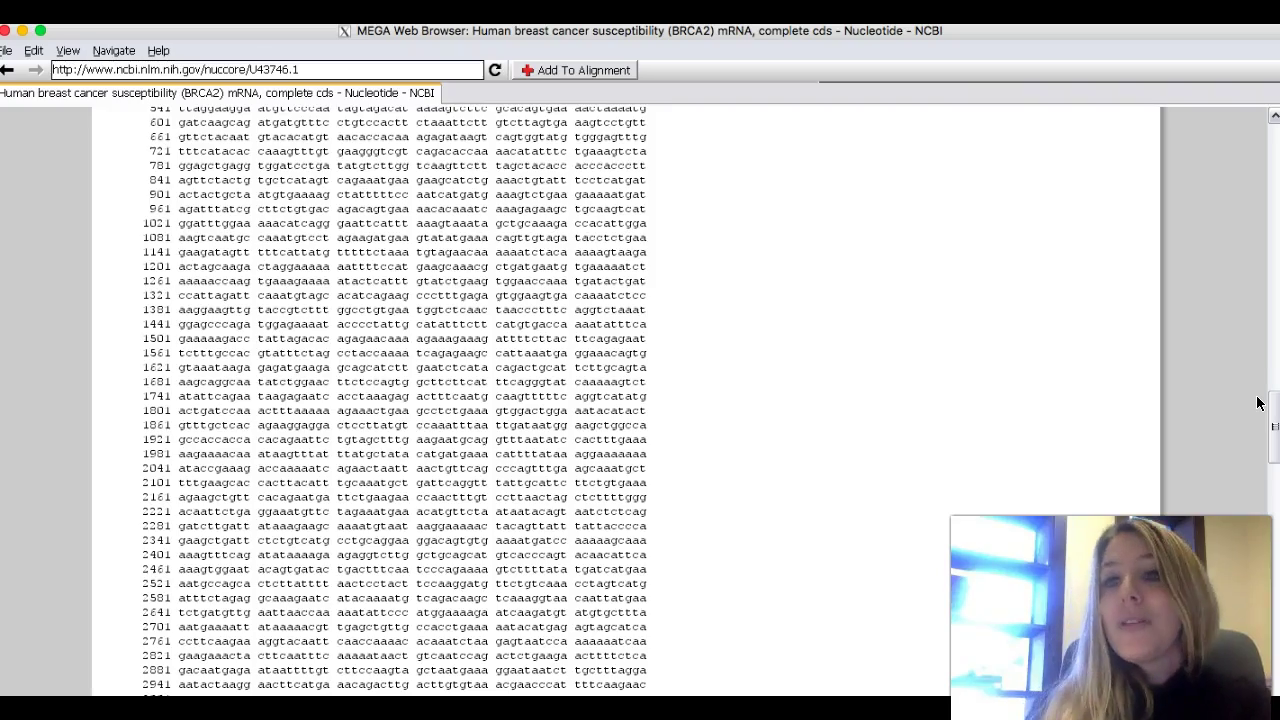
pyautogui.moveTo(1271, 400); pyautogui.dragTo(1262, 120)
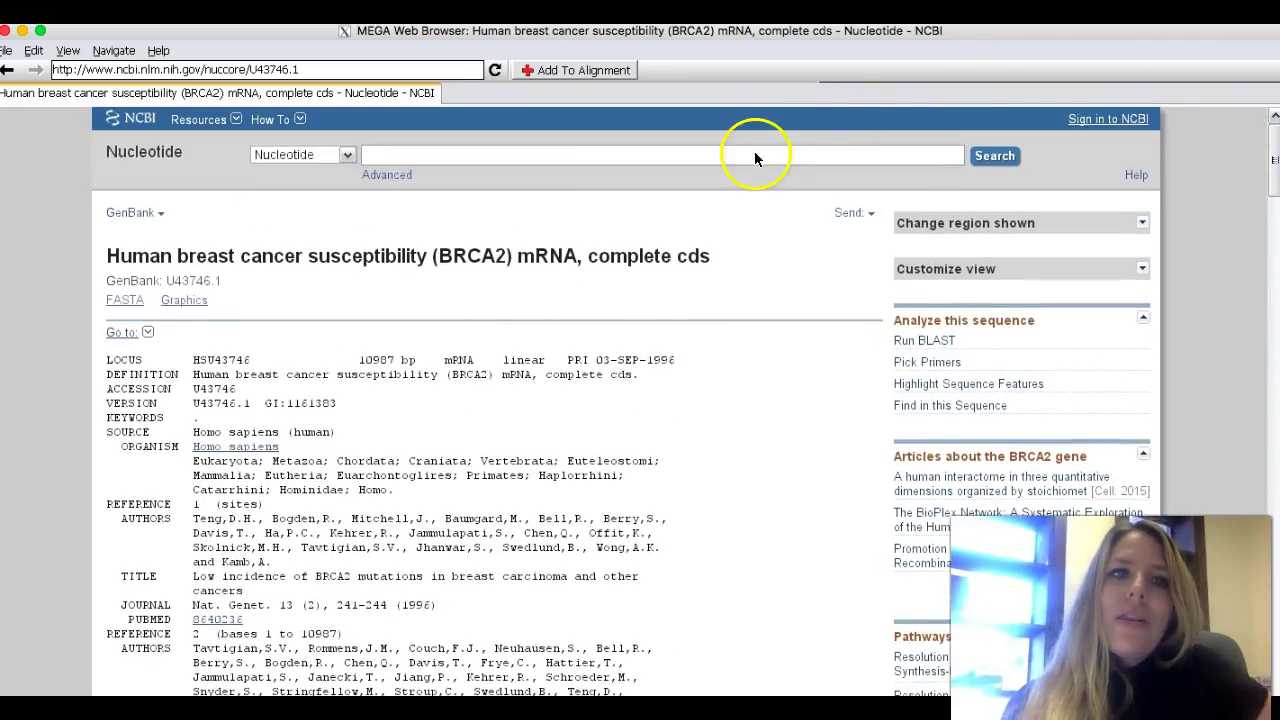
pyautogui.click(122, 304)
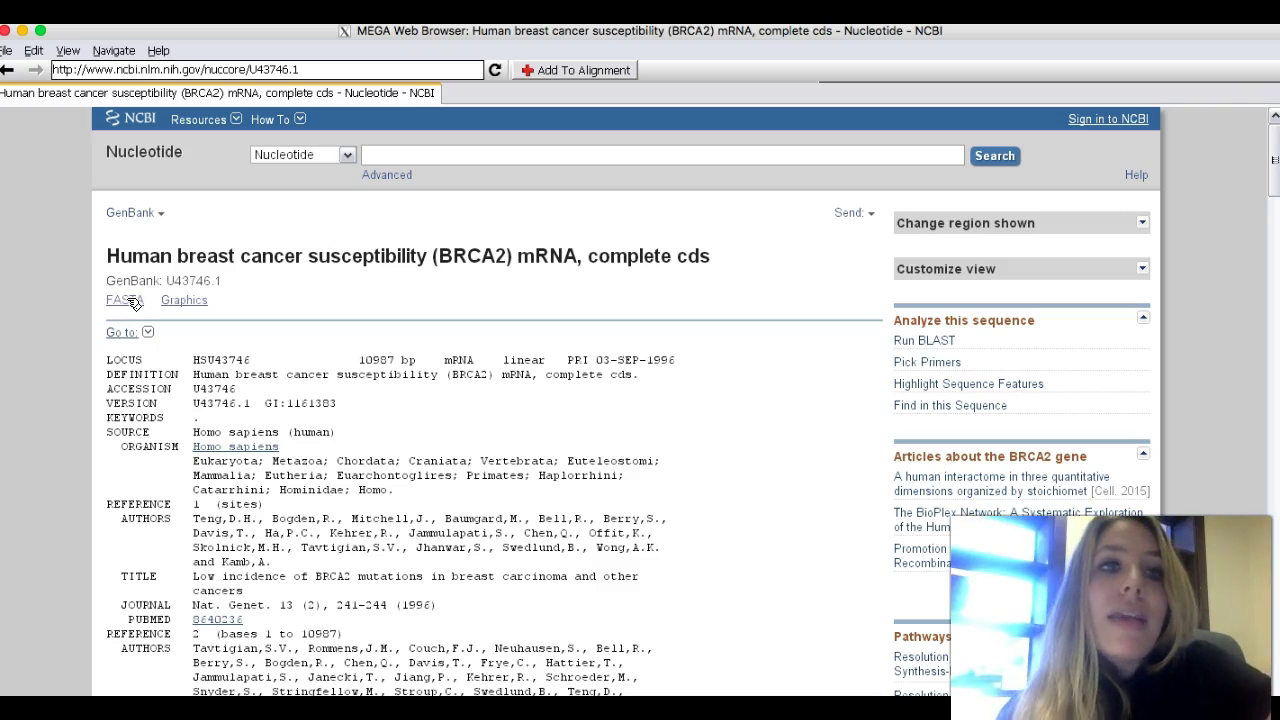
pyautogui.click(131, 302)
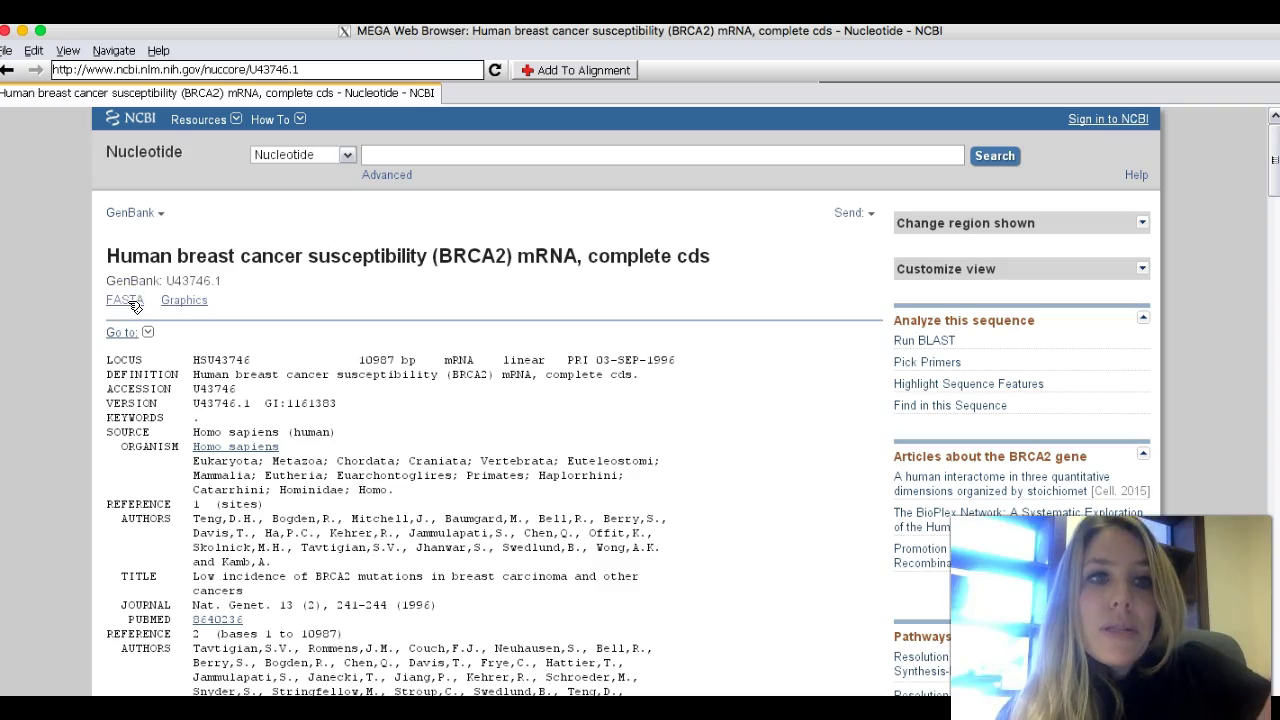
pyautogui.click(134, 304)
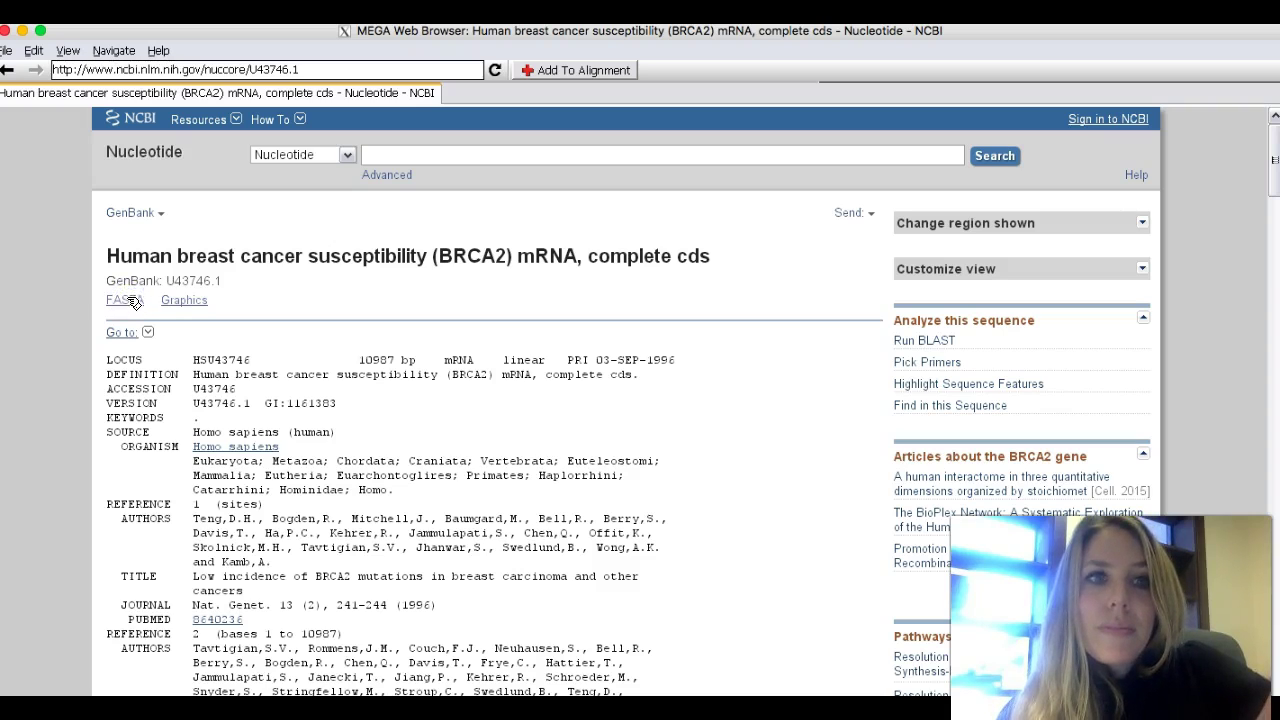
pyautogui.click(130, 303)
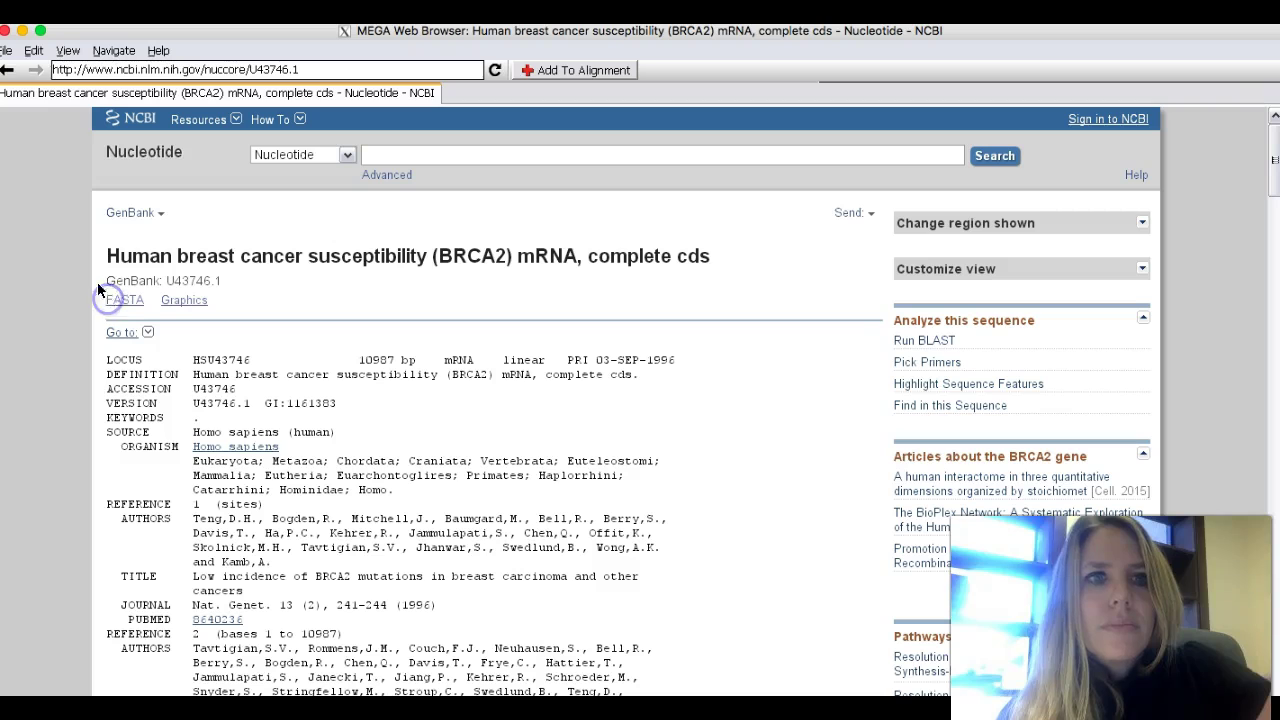
pyautogui.click(7, 70)
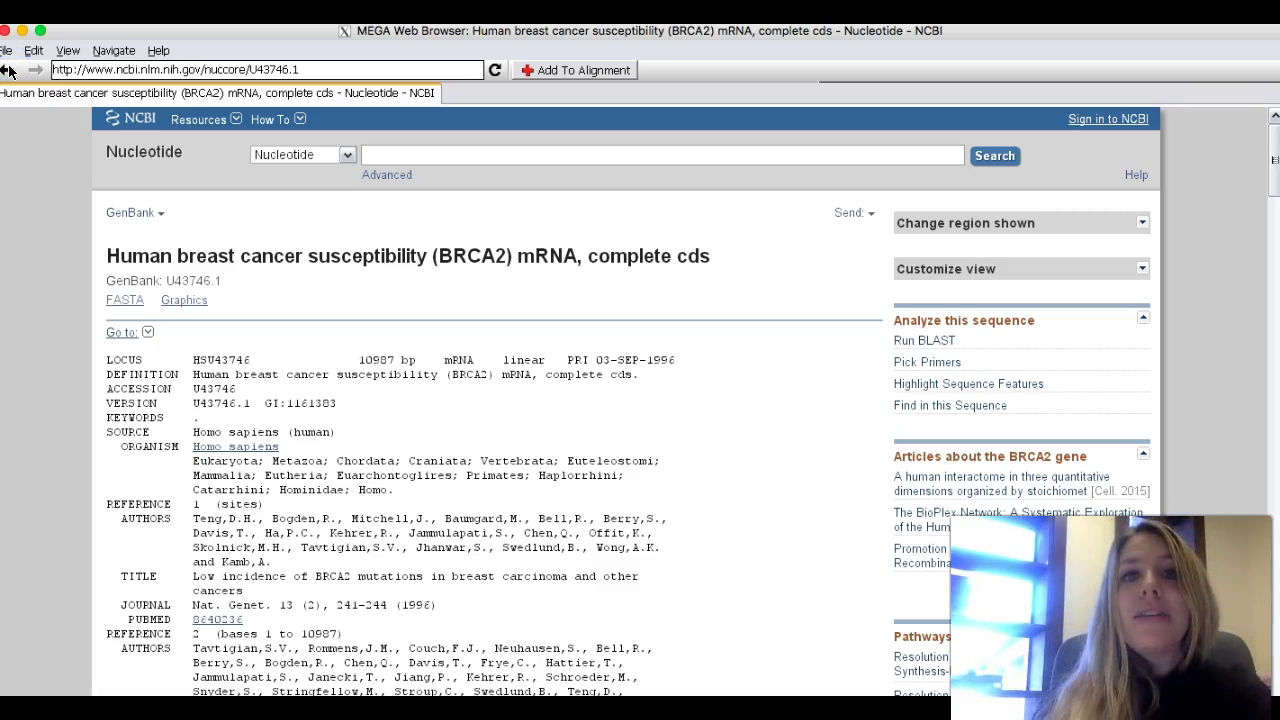
pyautogui.click(7, 70)
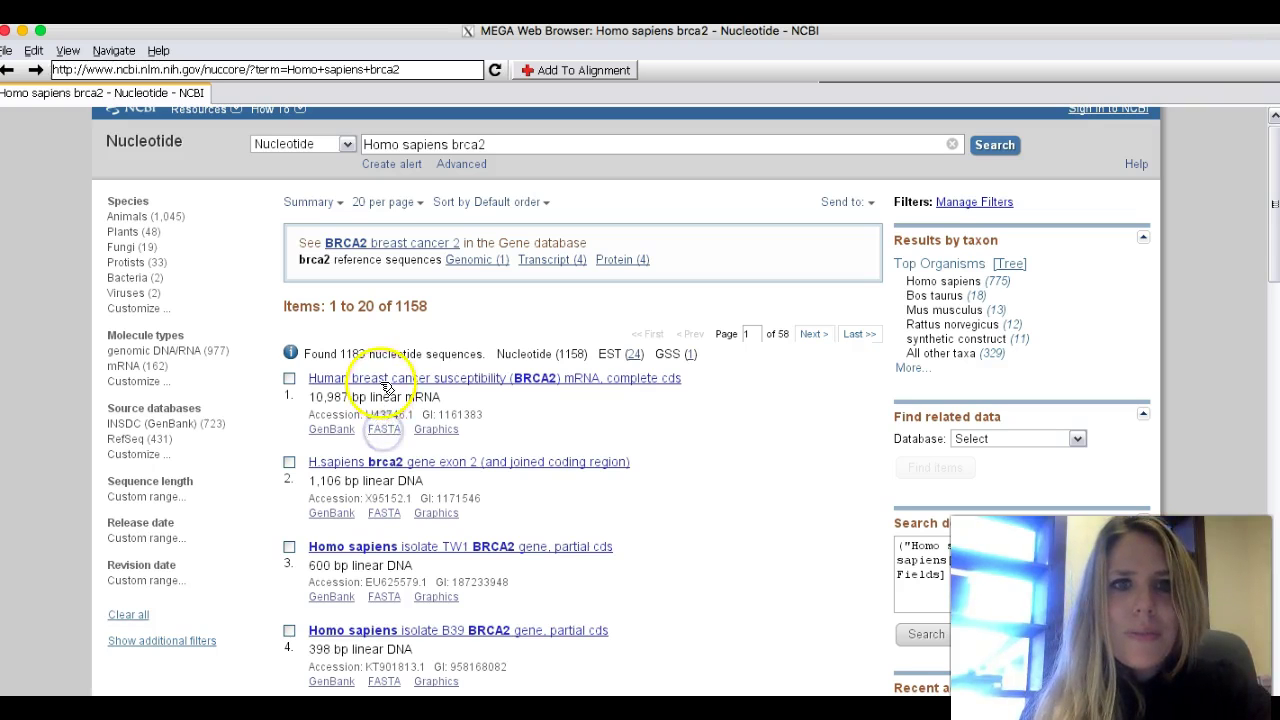
pyautogui.click(340, 432)
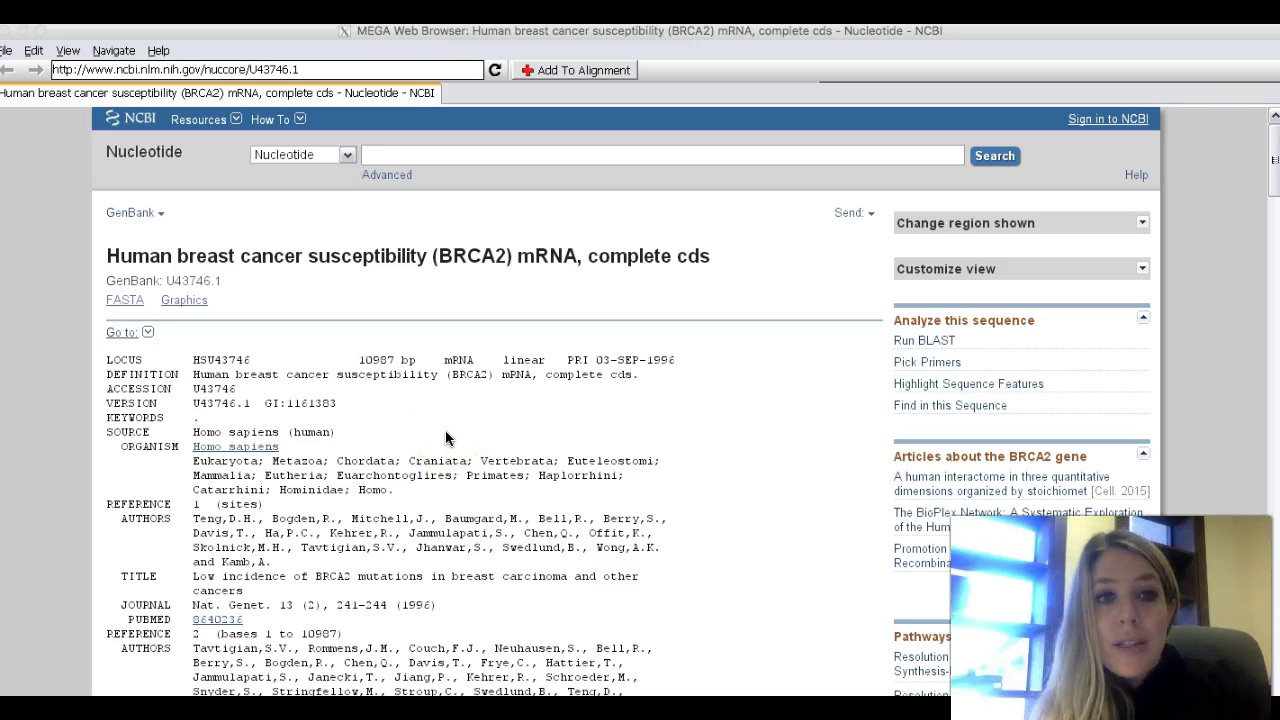
pyautogui.click(130, 300)
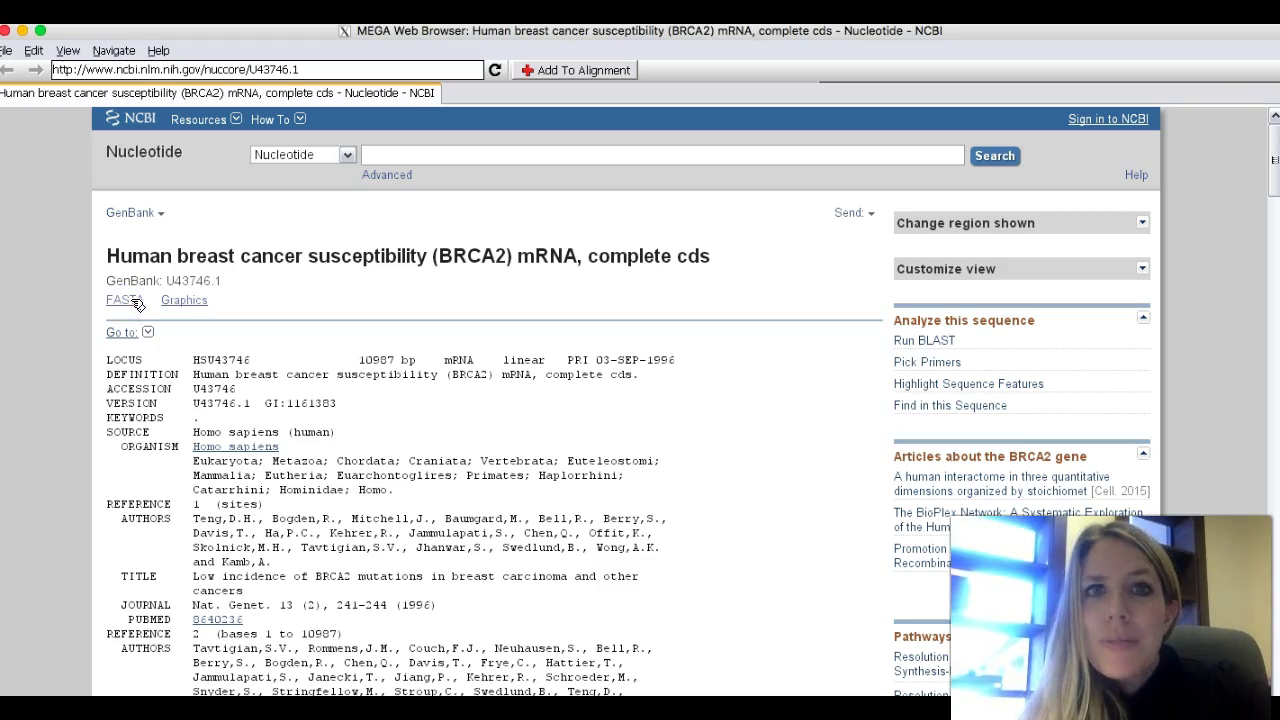
# Step: Open the U43746.1 BRCA2 record's FASTA view in a new, maximized window
pyautogui.rightClick(132, 302)
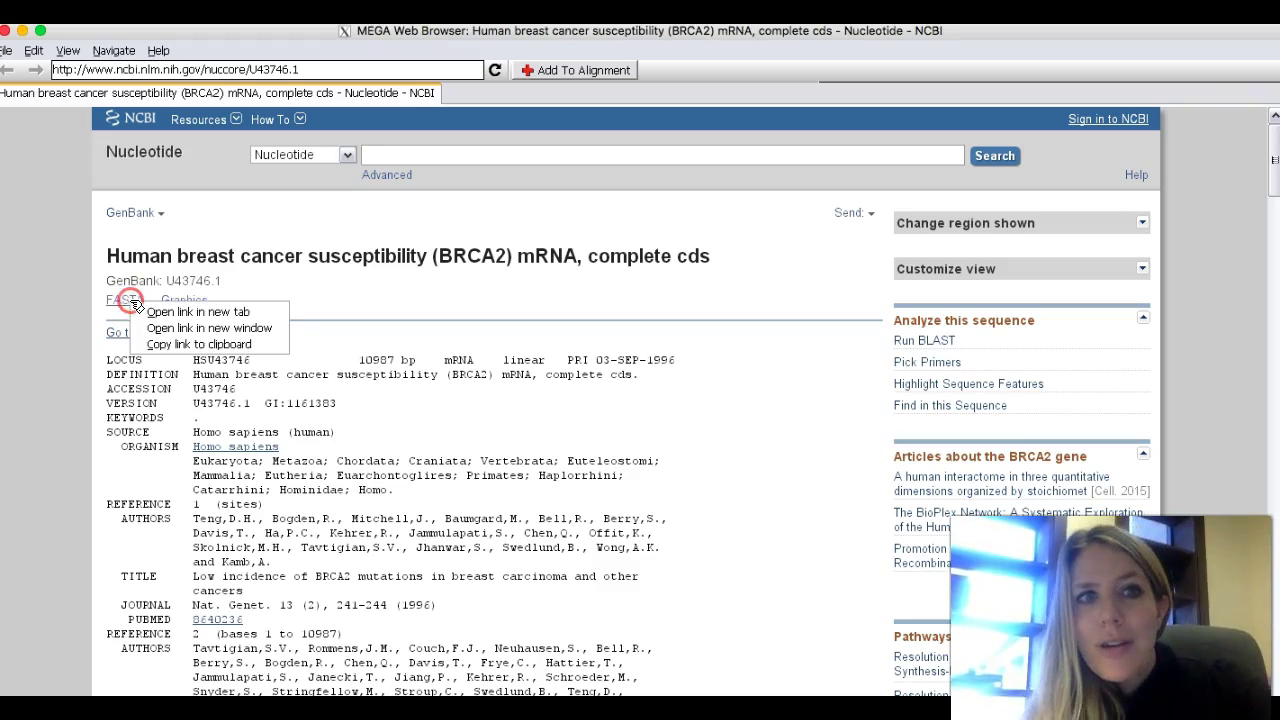
pyautogui.click(155, 328)
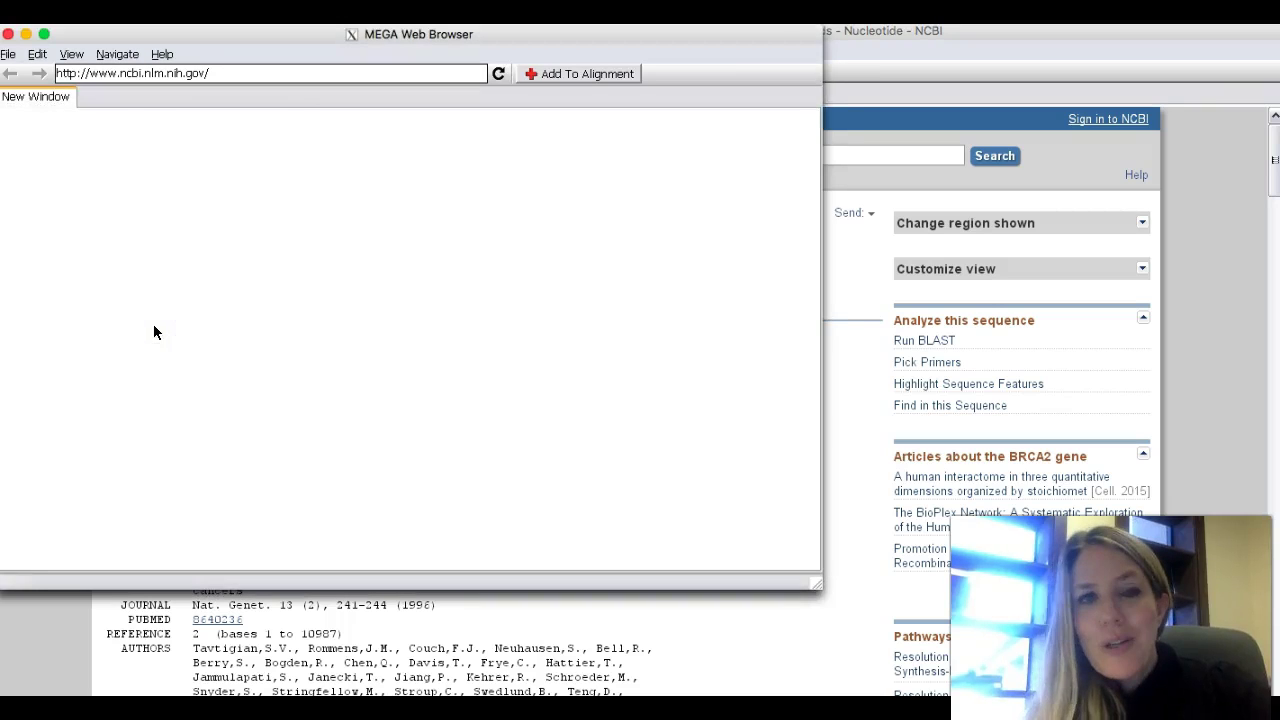
pyautogui.click(43, 35)
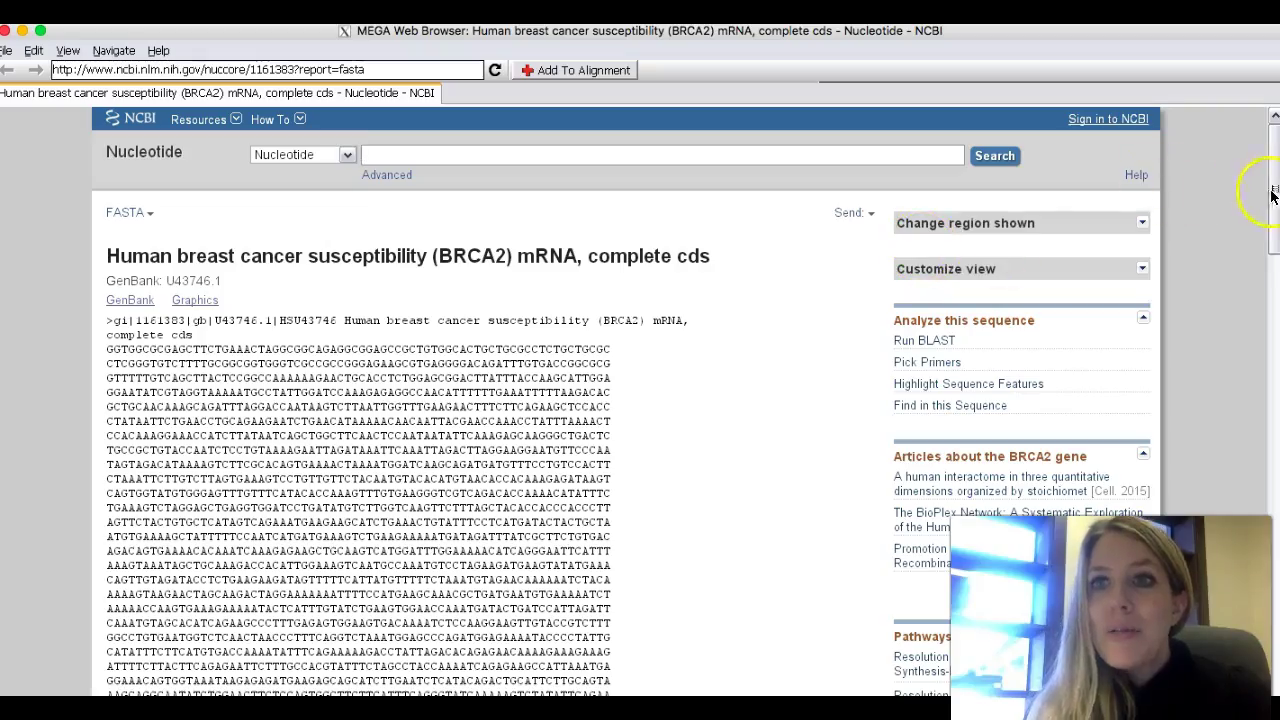
pyautogui.moveTo(1270, 194)
pyautogui.mouseDown()
pyautogui.moveTo(1277, 277)
pyautogui.moveTo(1249, 500)
pyautogui.moveTo(1275, 587)
pyautogui.moveTo(1275, 680)
pyautogui.moveTo(1275, 188)
pyautogui.mouseUp()
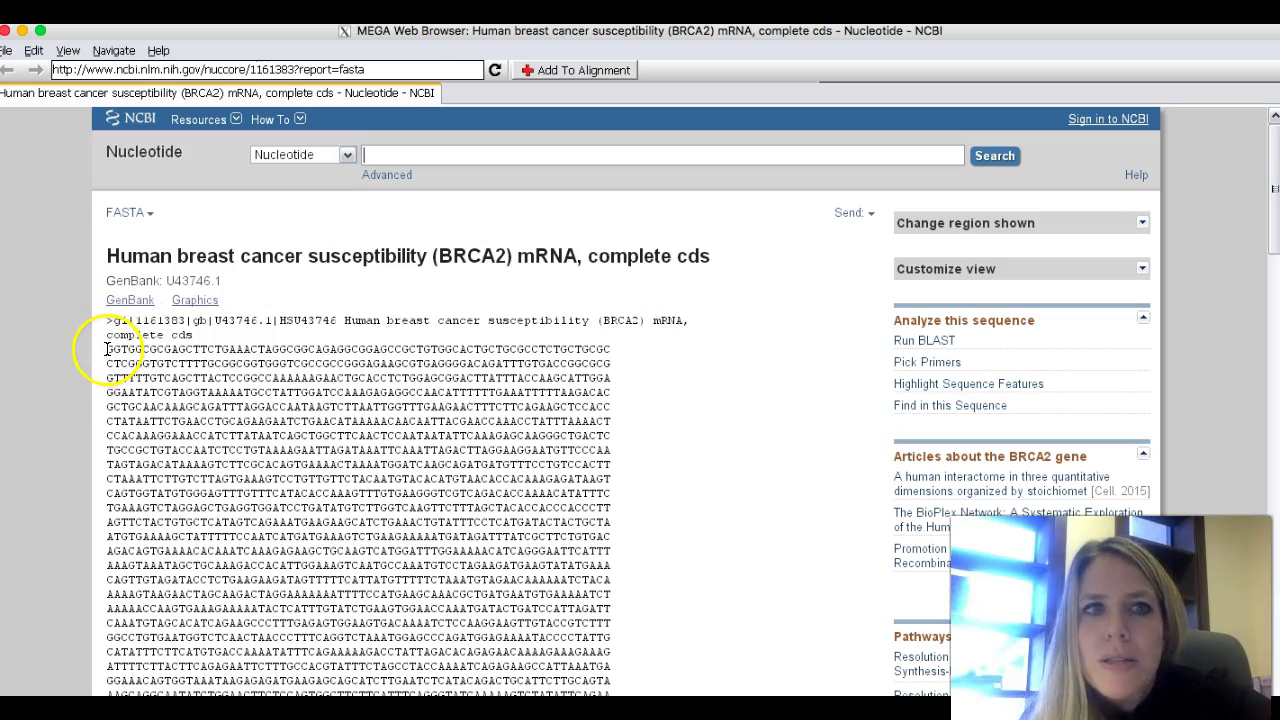
# Step: Select the BRCA2 nucleotide sequence from its first base through about line 14
pyautogui.moveTo(107, 349); pyautogui.dragTo(612, 684)
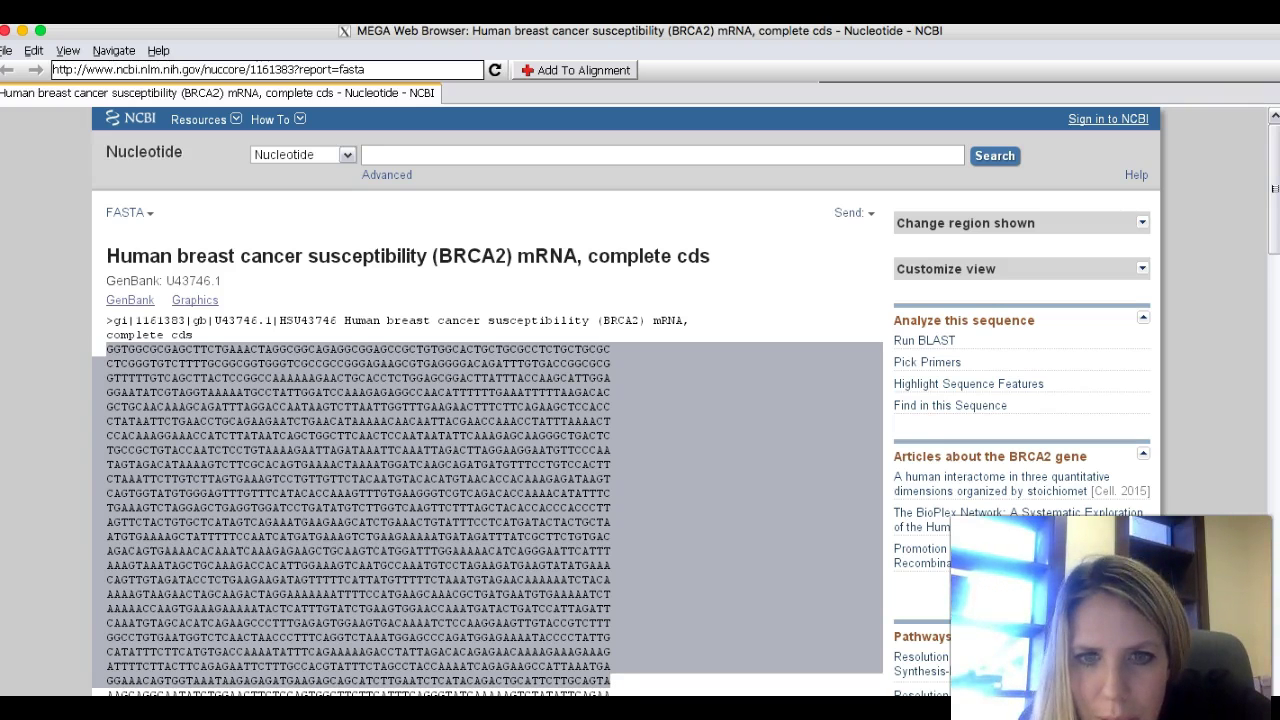
pyautogui.moveTo(570, 692); pyautogui.dragTo(567, 709)
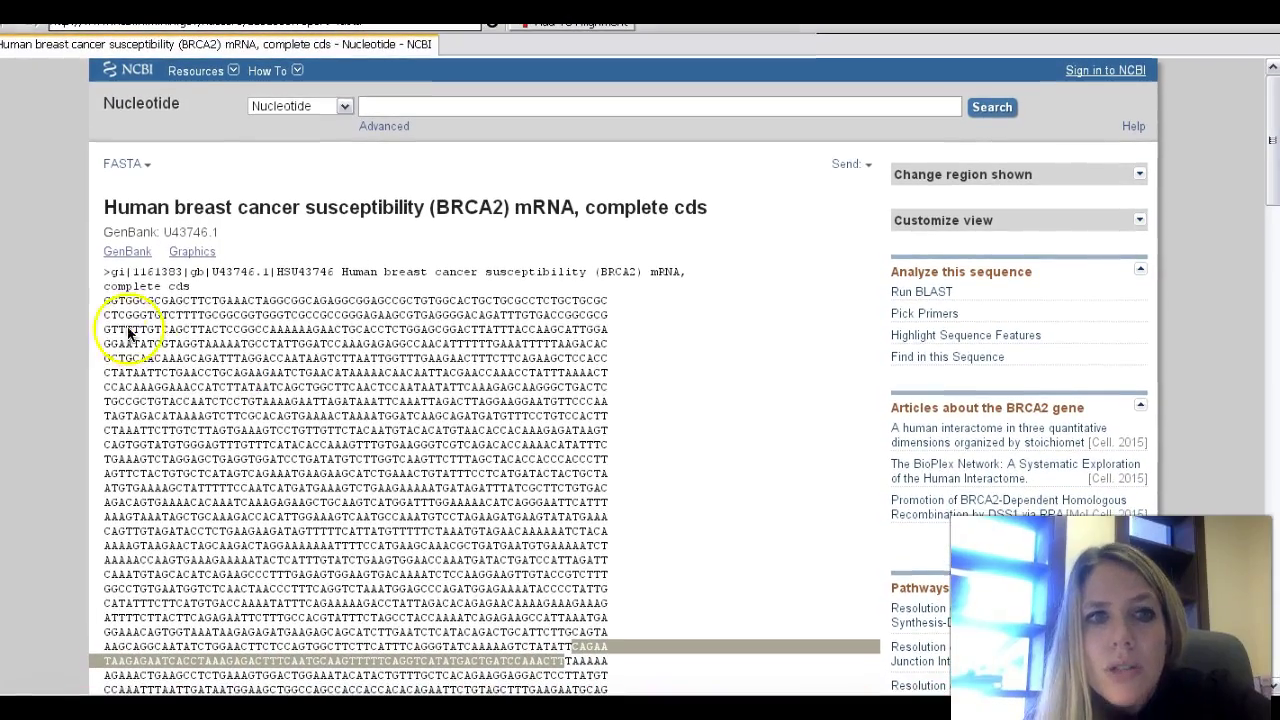
pyautogui.moveTo(108, 304); pyautogui.dragTo(293, 429)
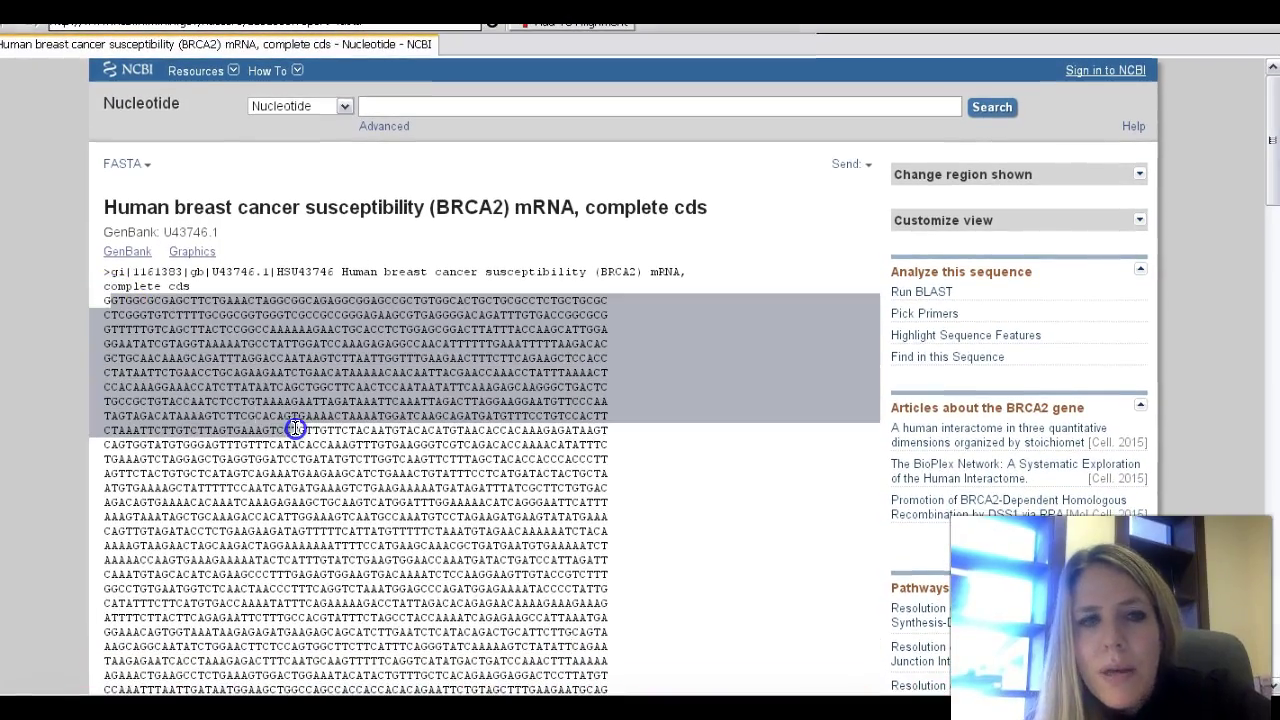
pyautogui.moveTo(106, 299); pyautogui.dragTo(613, 670)
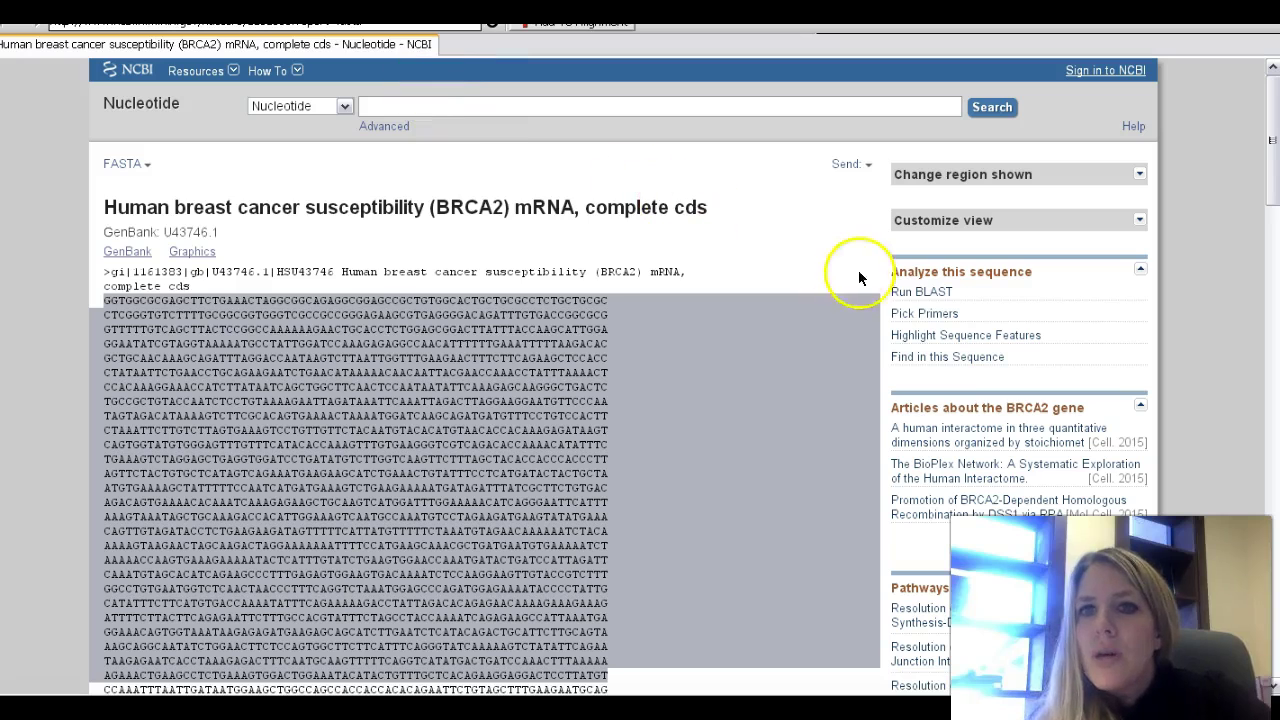
# Step: Launch Run BLAST for the U43746.1 sequence from the Analyze this sequence sidebar
pyautogui.click(933, 293)
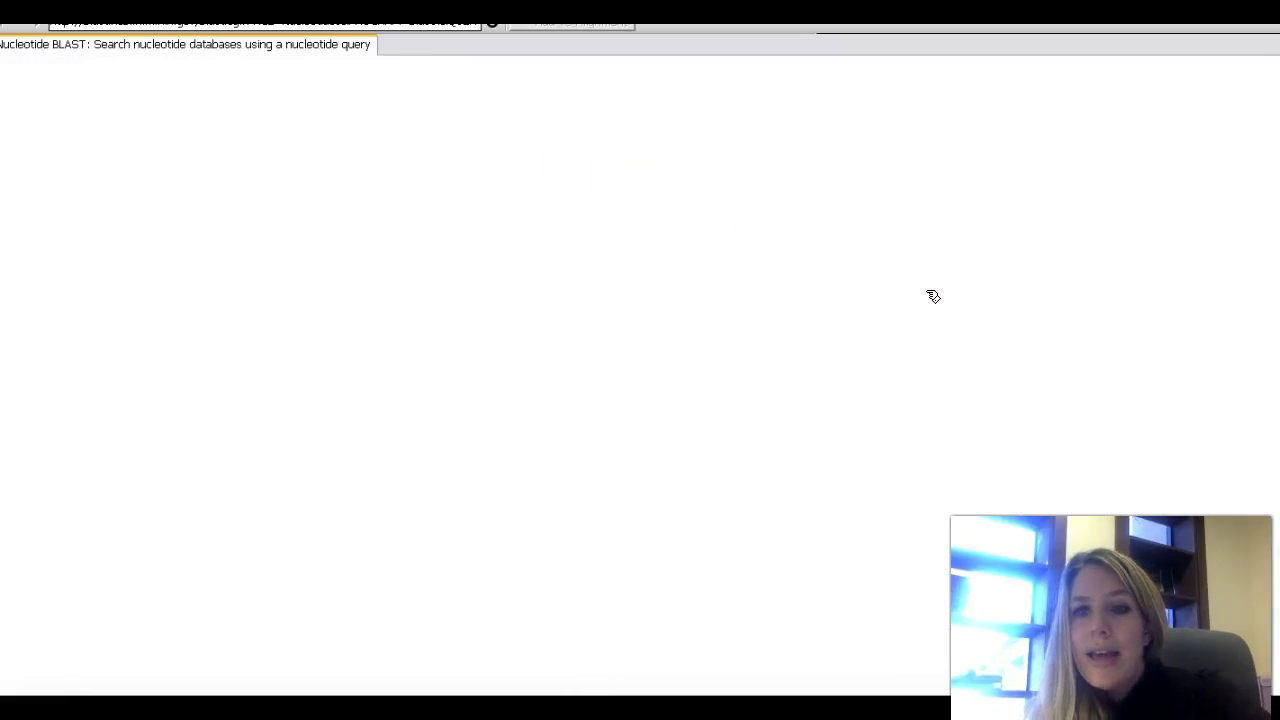